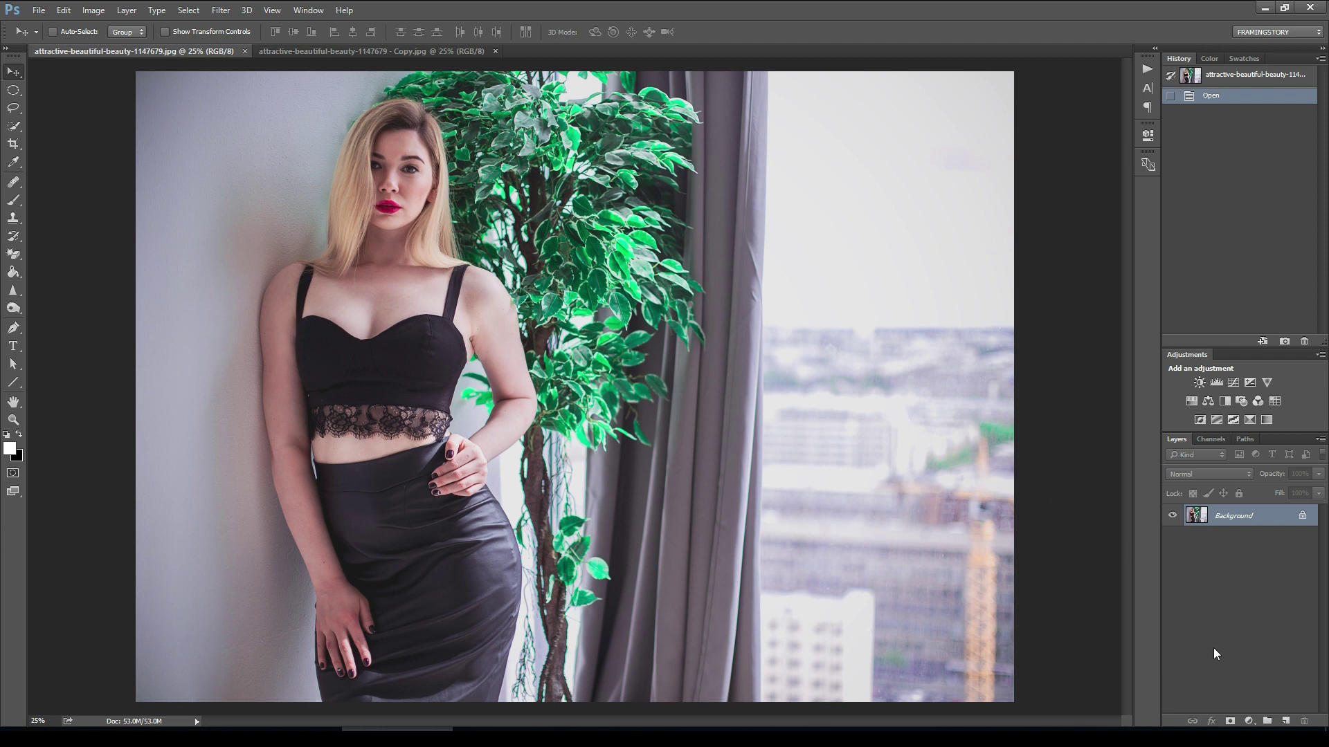
Add a Channel Mixer layer whose Blue output mixes Red +71 and Blue 0
click(1248, 722)
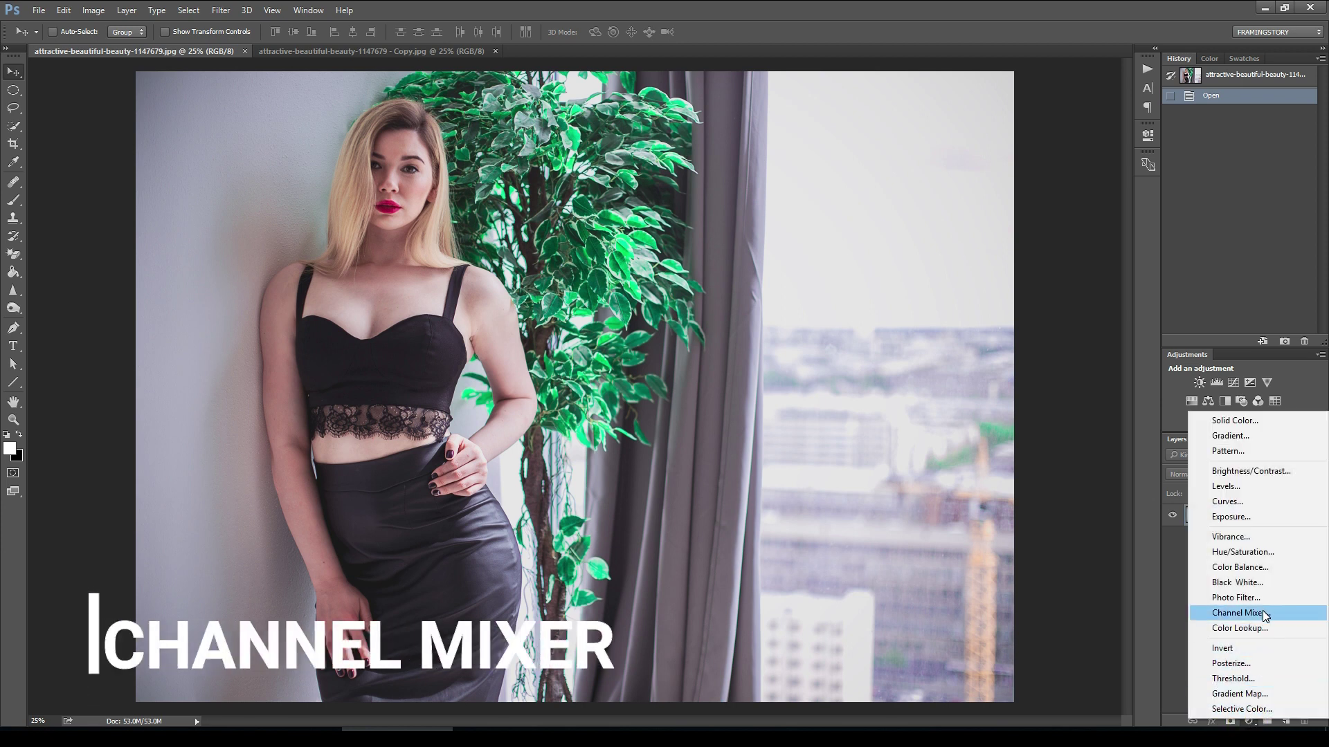
click(1241, 612)
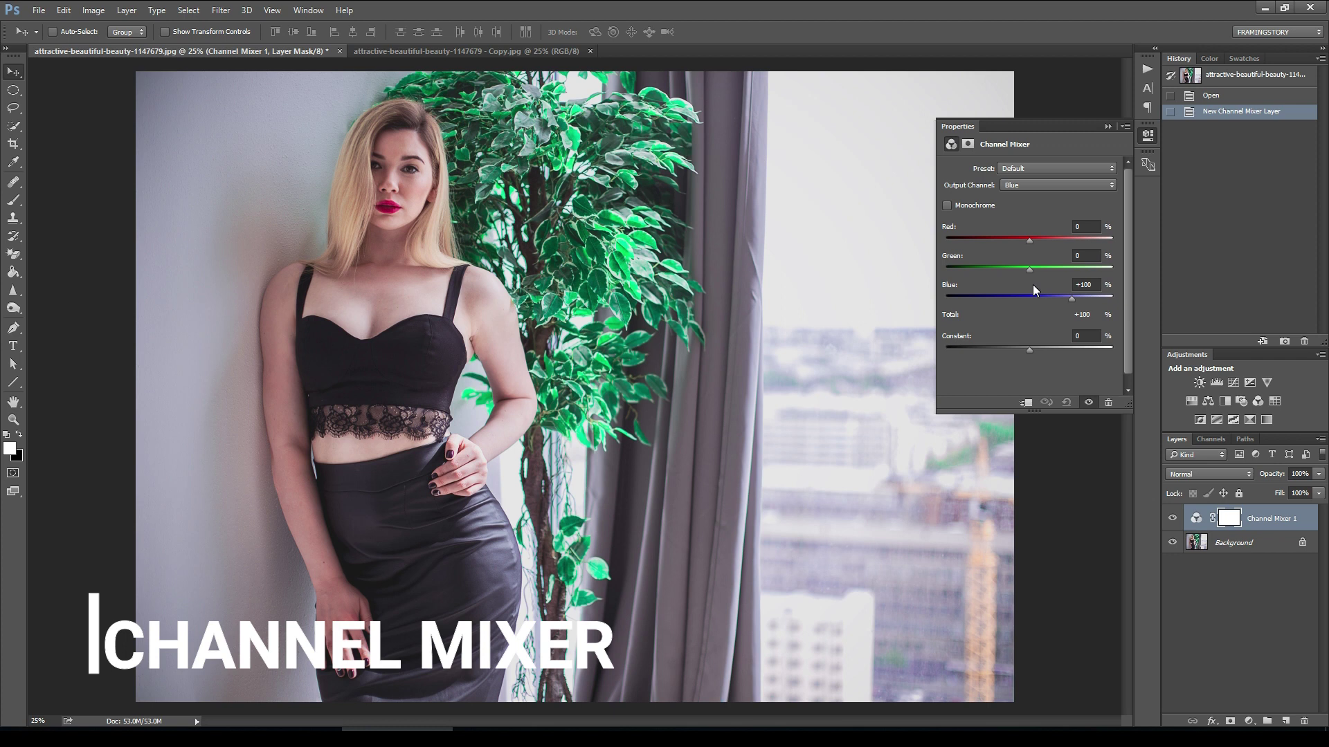
click(1040, 184)
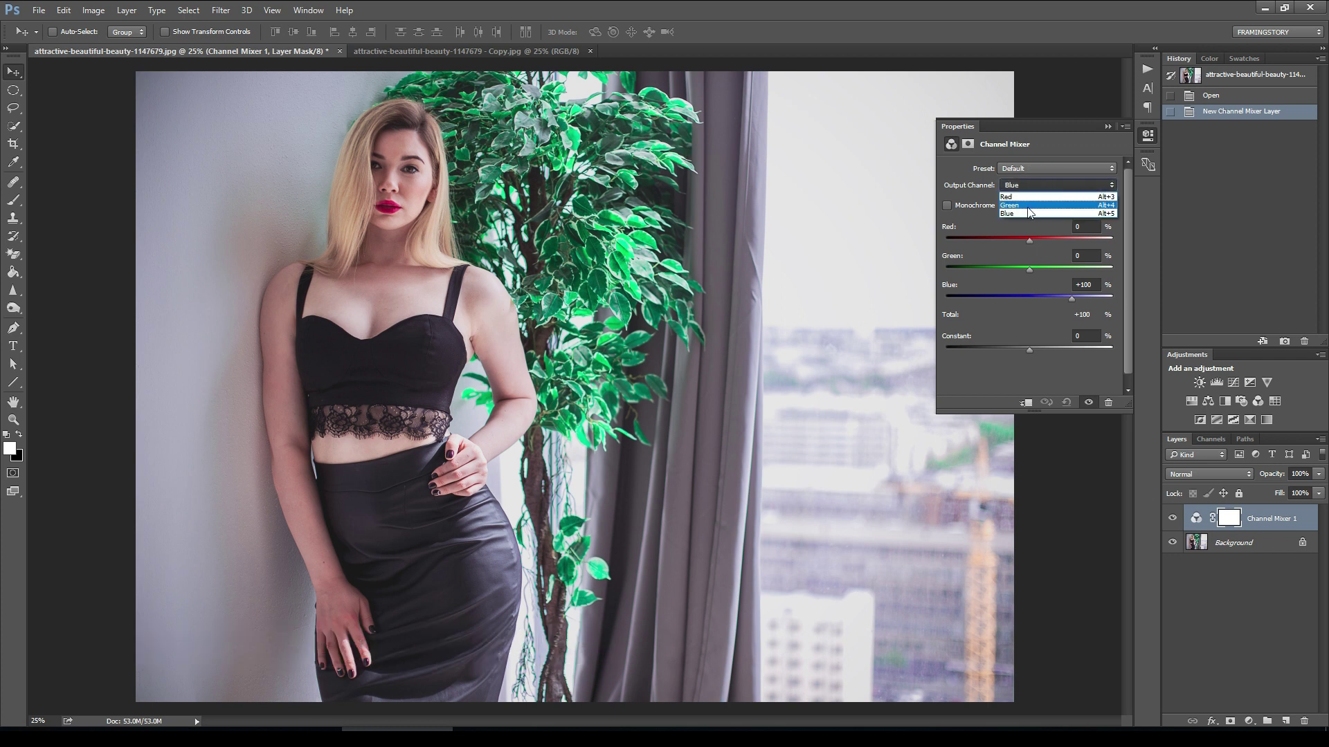
click(1027, 210)
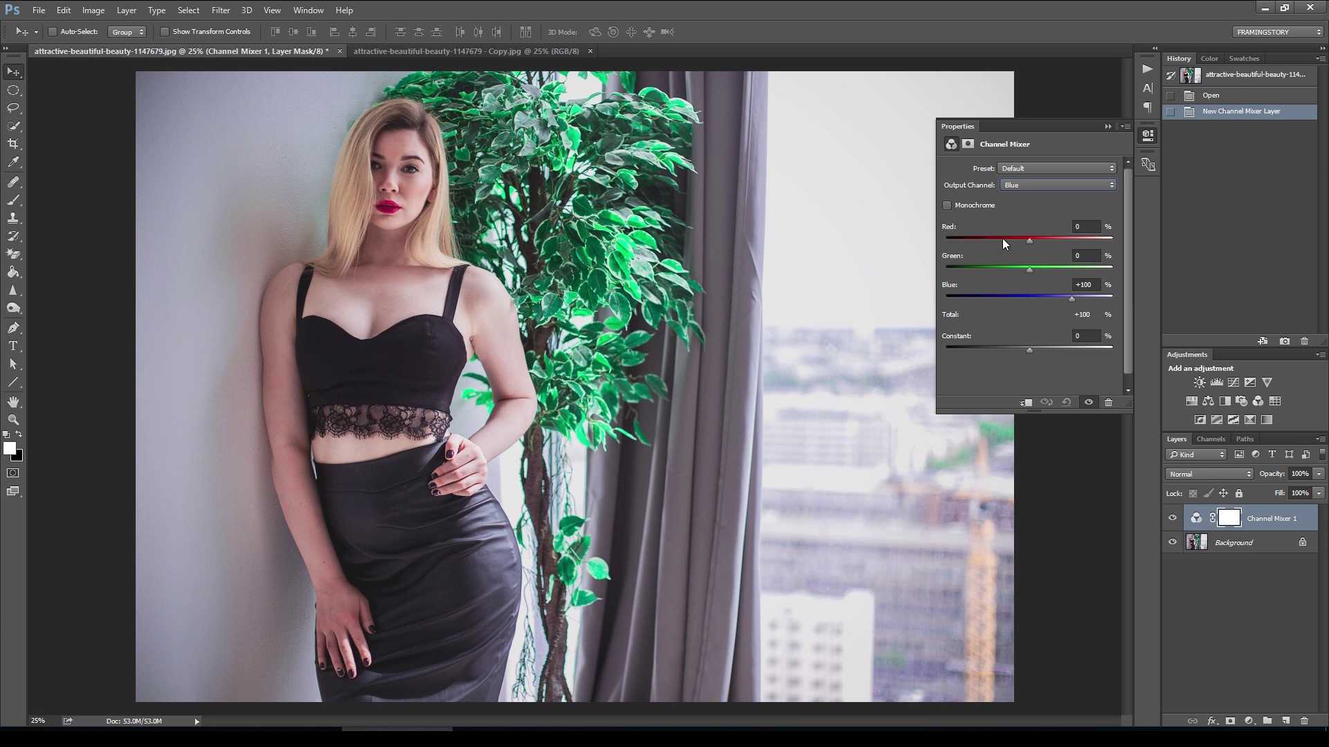
click(1068, 237)
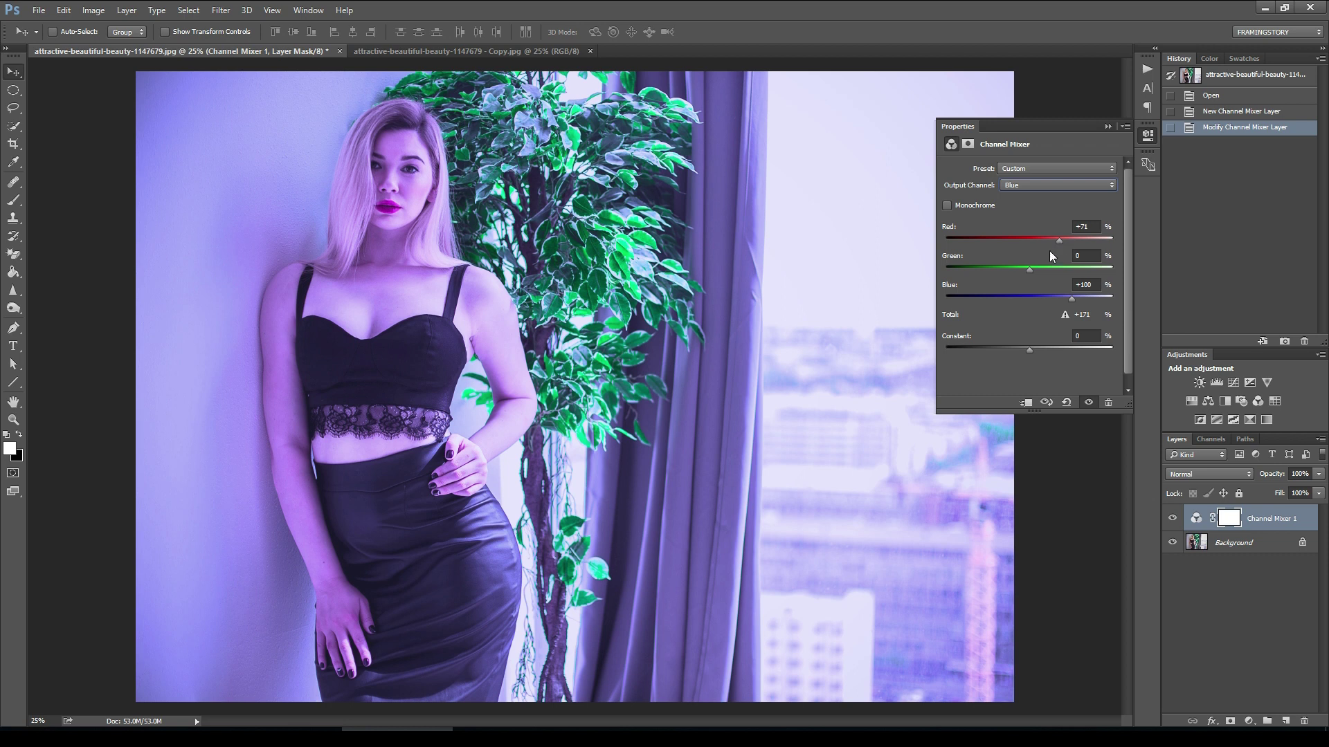
click(1031, 295)
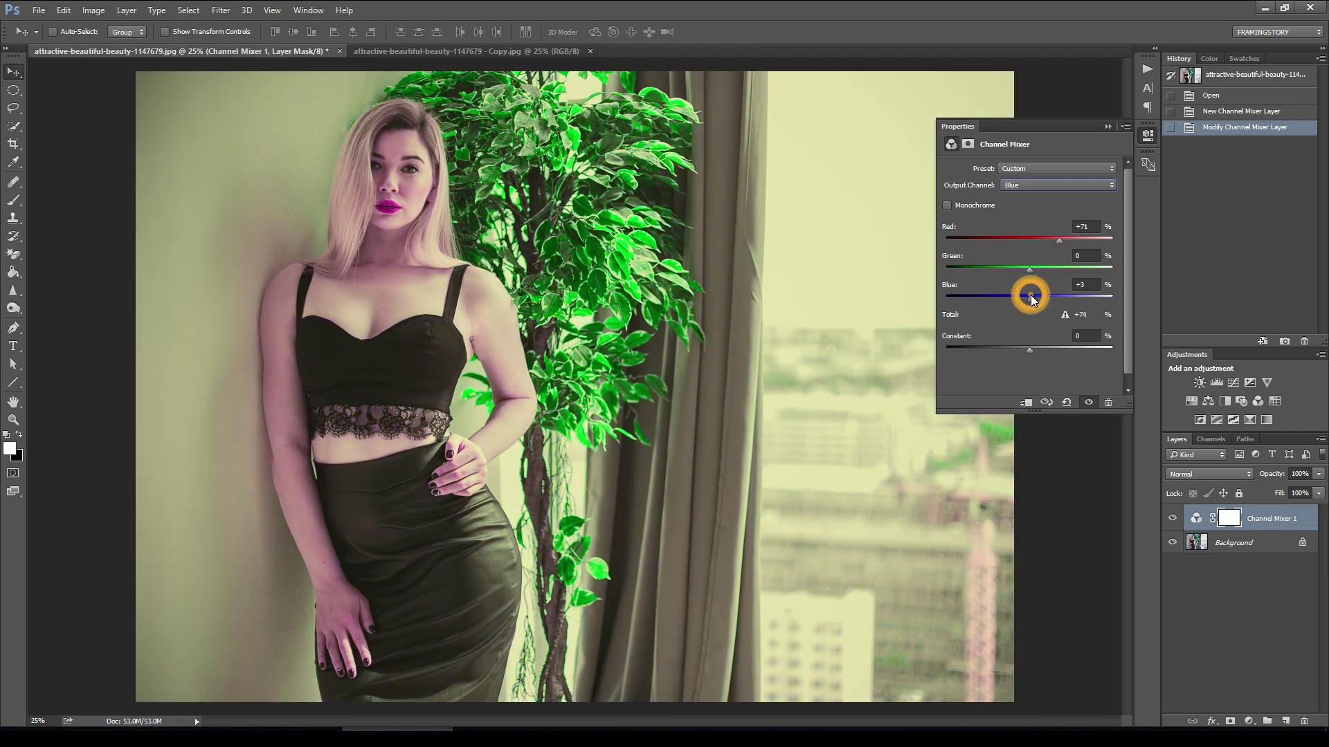
drag(1030, 296, 1029, 295)
click(1107, 127)
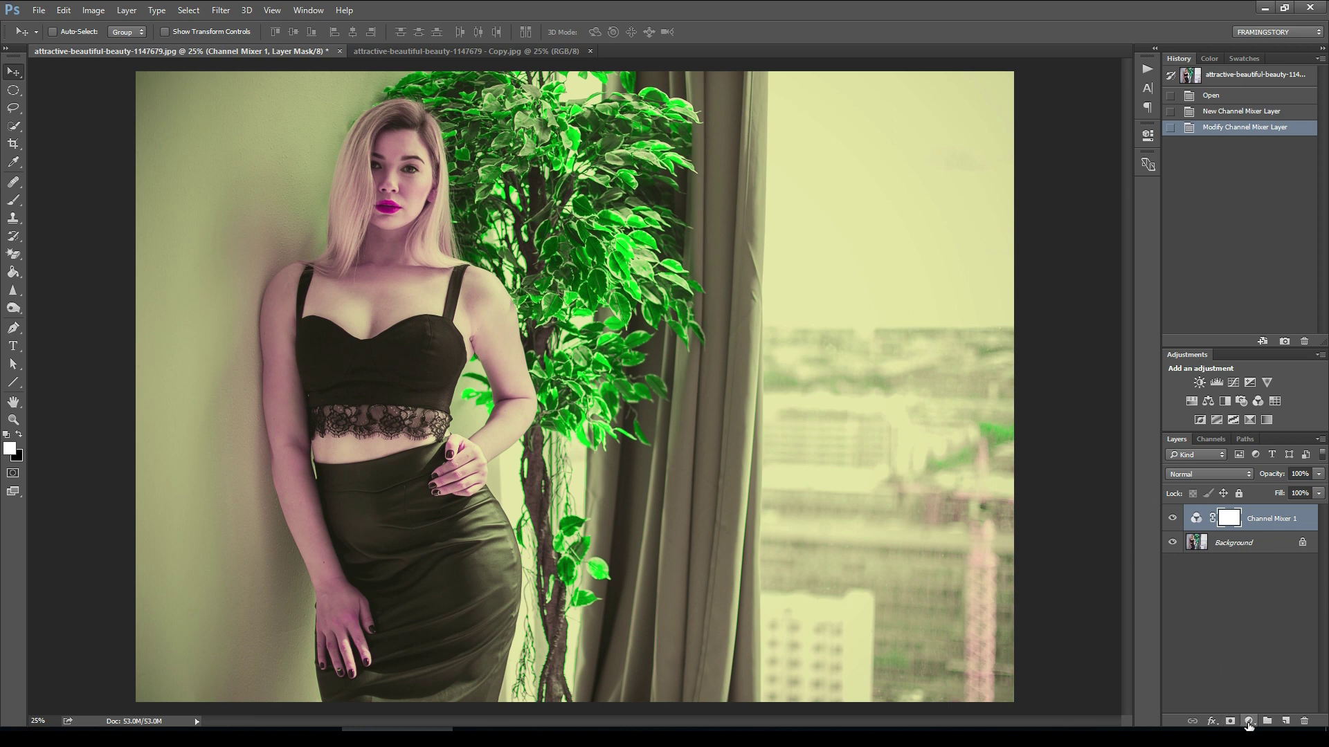
Add a Selective Color layer that sets Neutrals Cyan to +10
click(1250, 722)
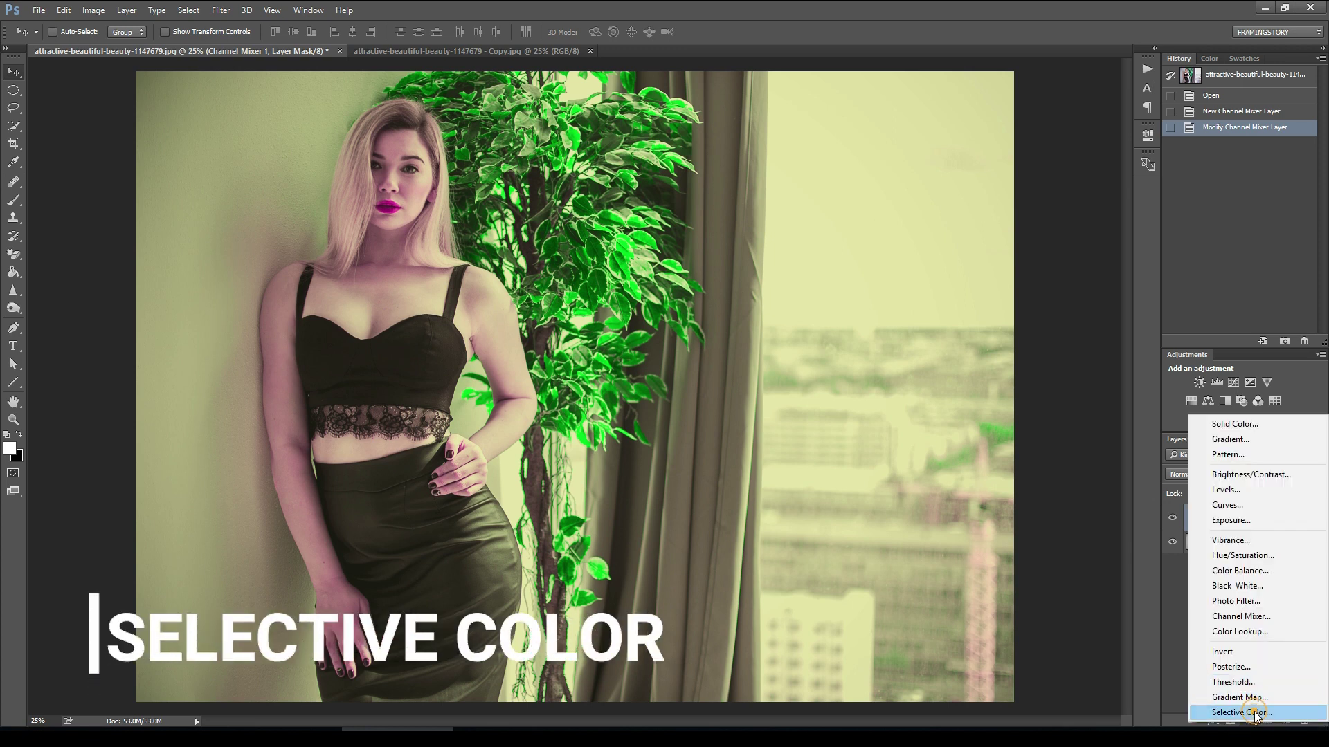
click(1256, 713)
click(1031, 185)
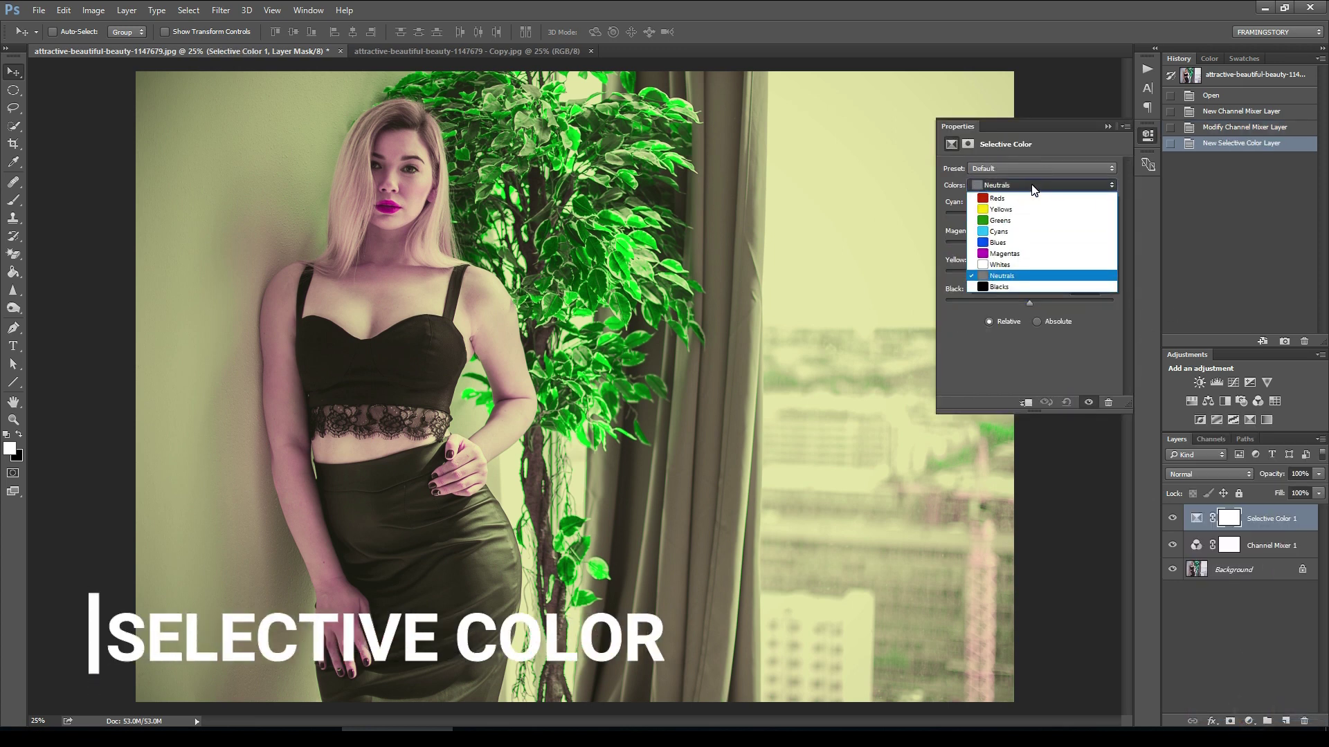
click(1025, 276)
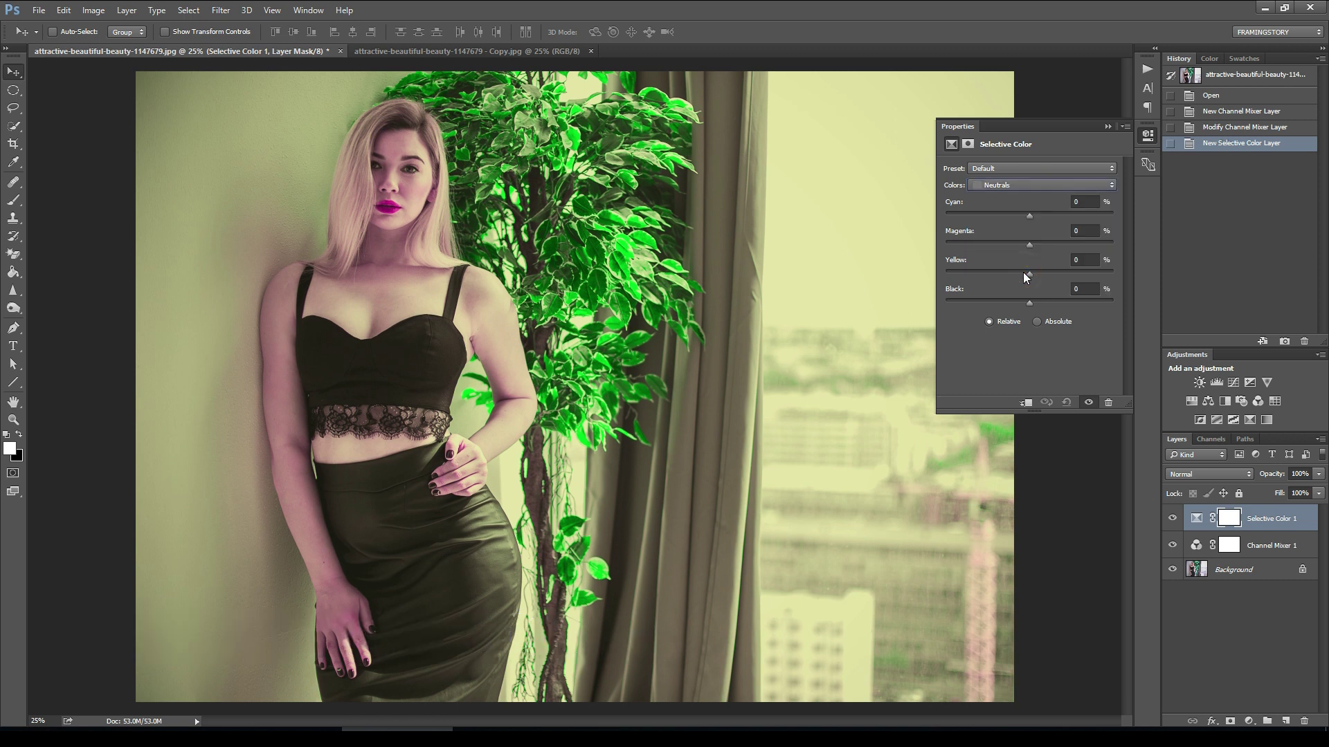
click(1040, 213)
drag(1038, 218, 1037, 217)
click(1108, 126)
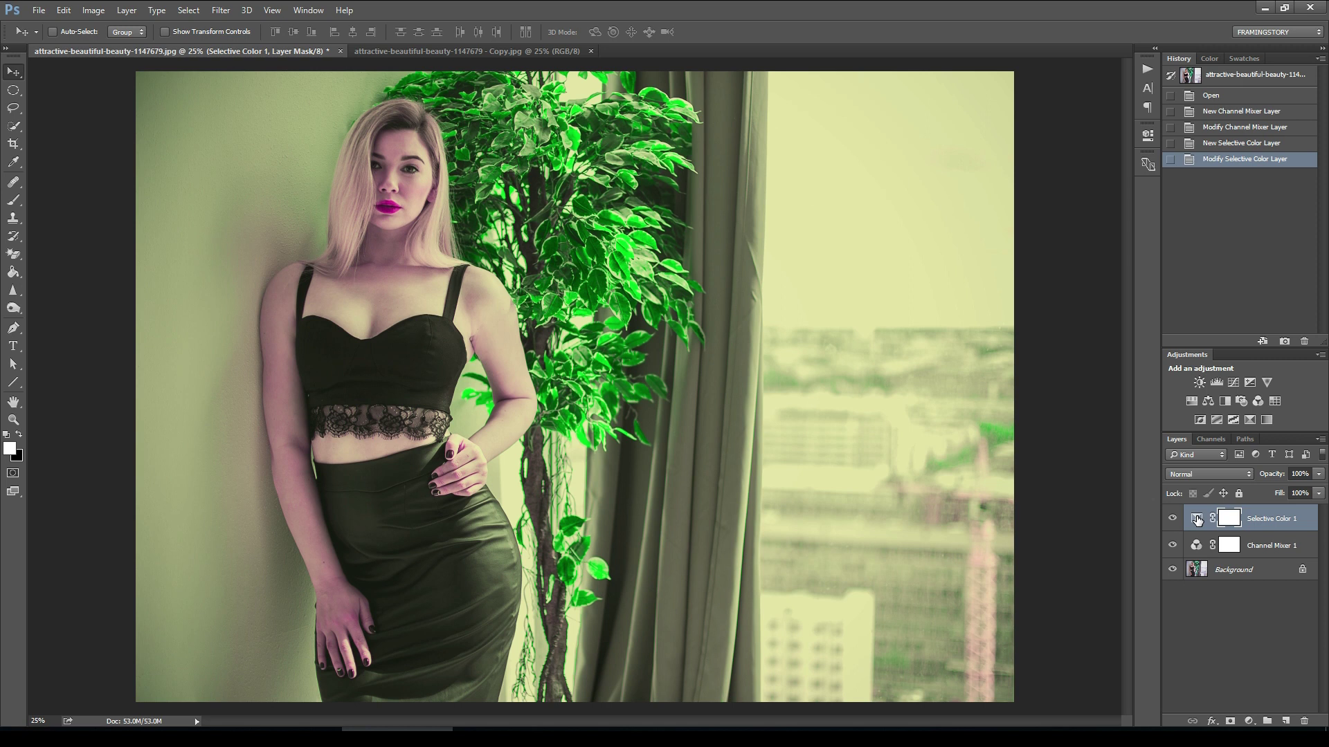
In the Selective Color layer, set the Reds' Magenta to +11
double_click(1197, 519)
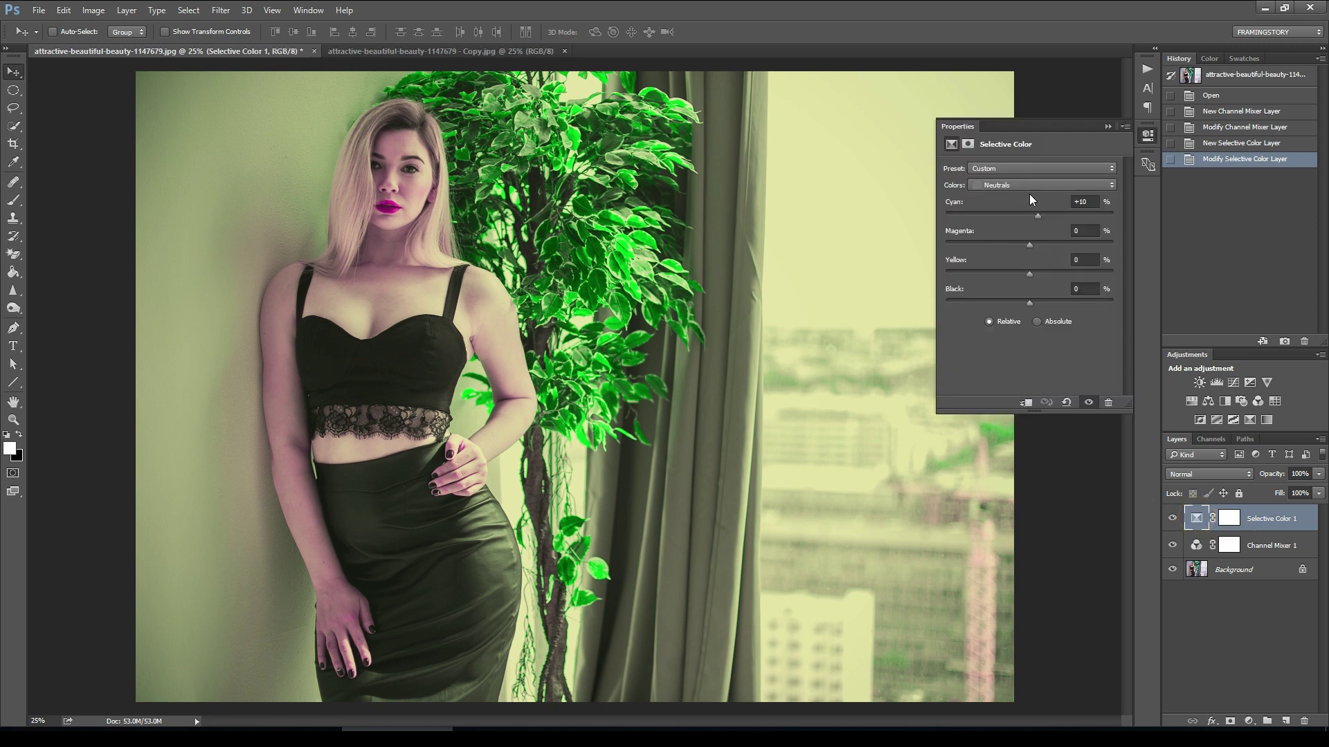
click(1027, 187)
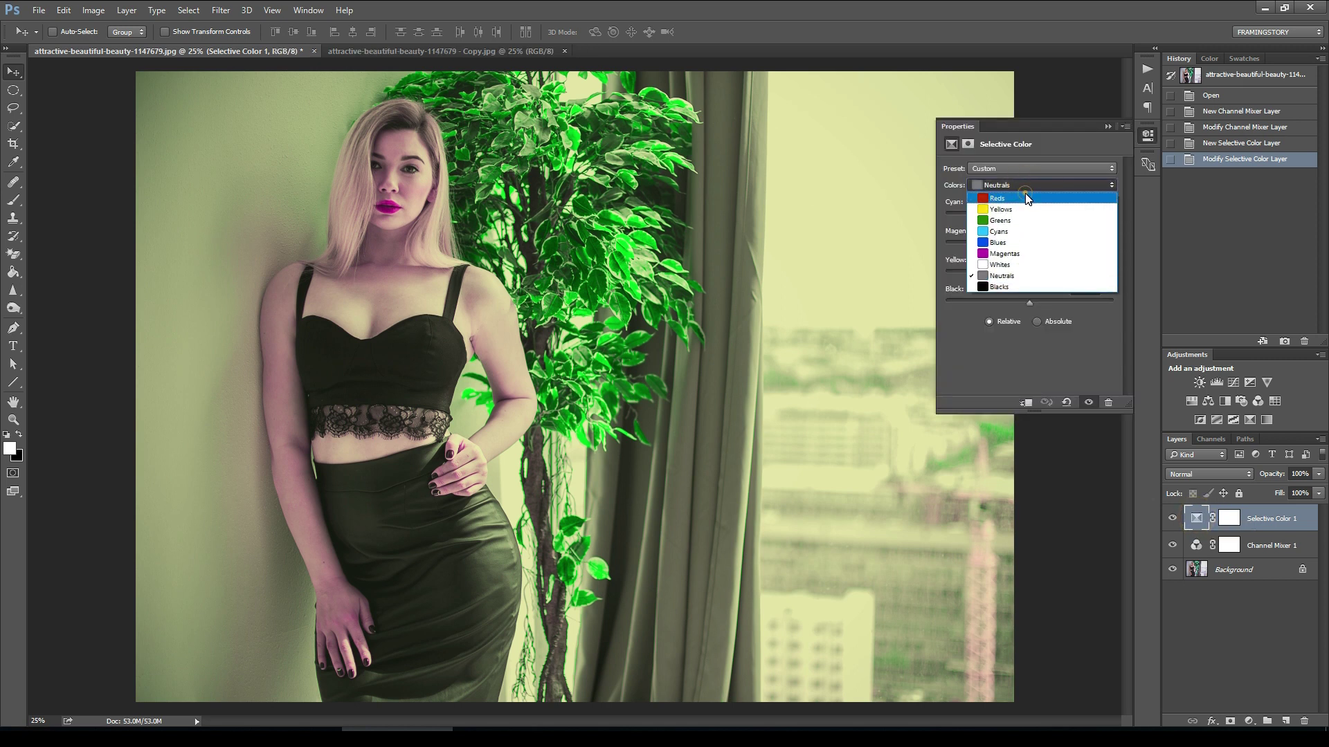
click(1020, 198)
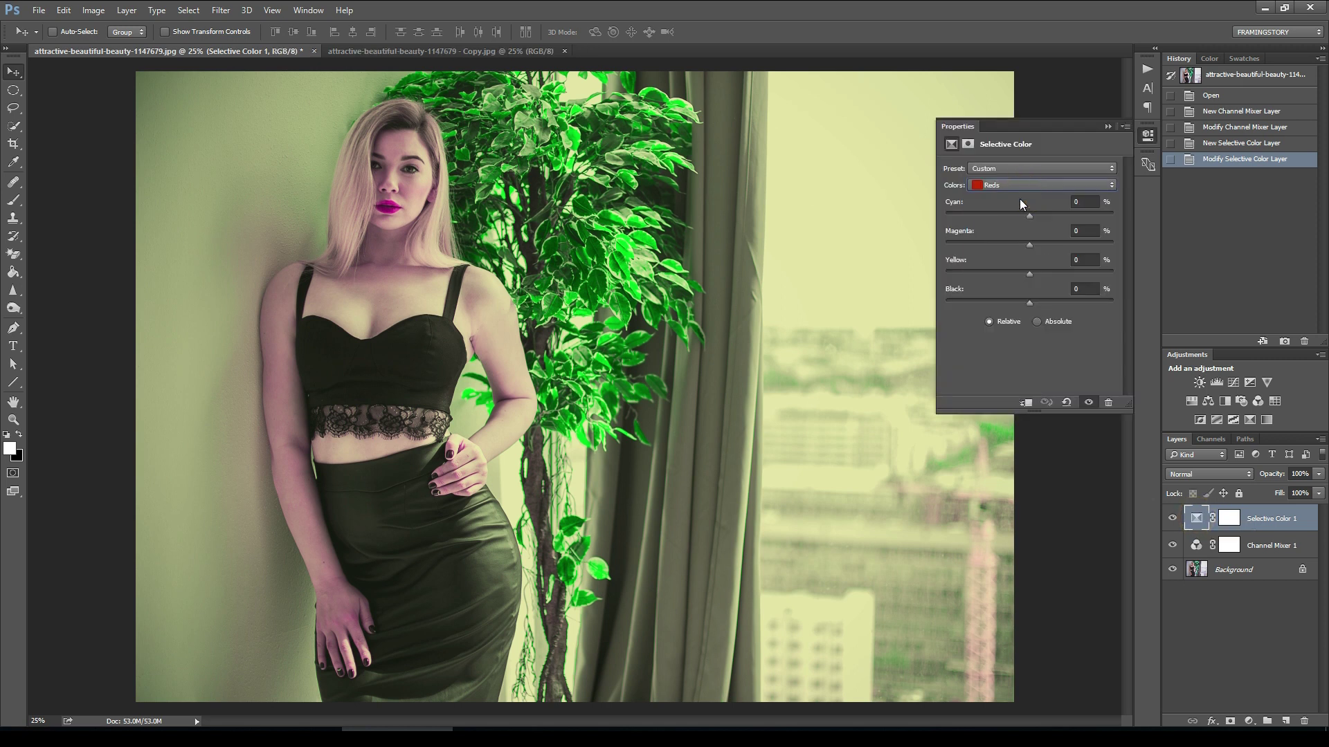
click(1040, 242)
click(1038, 244)
click(1108, 126)
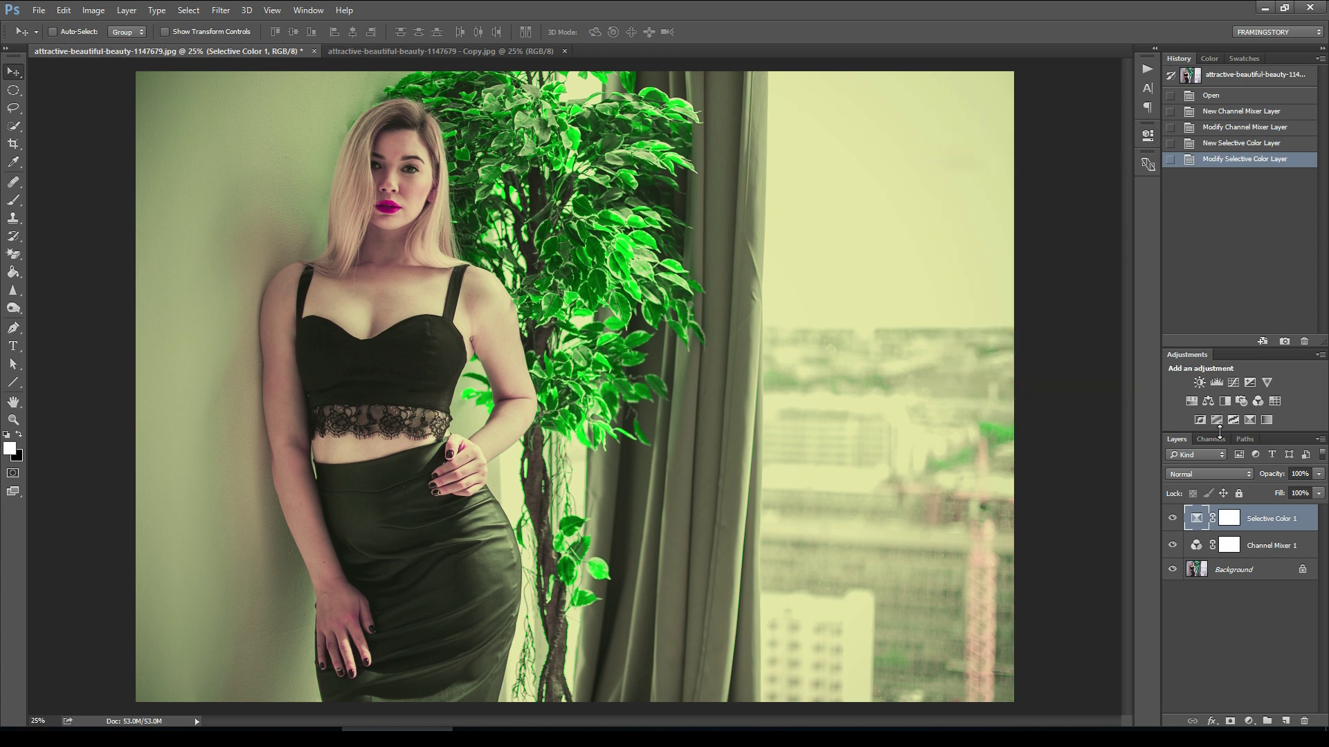
Add a Hue/Saturation layer with Cyans saturation lowered to -70
click(1249, 720)
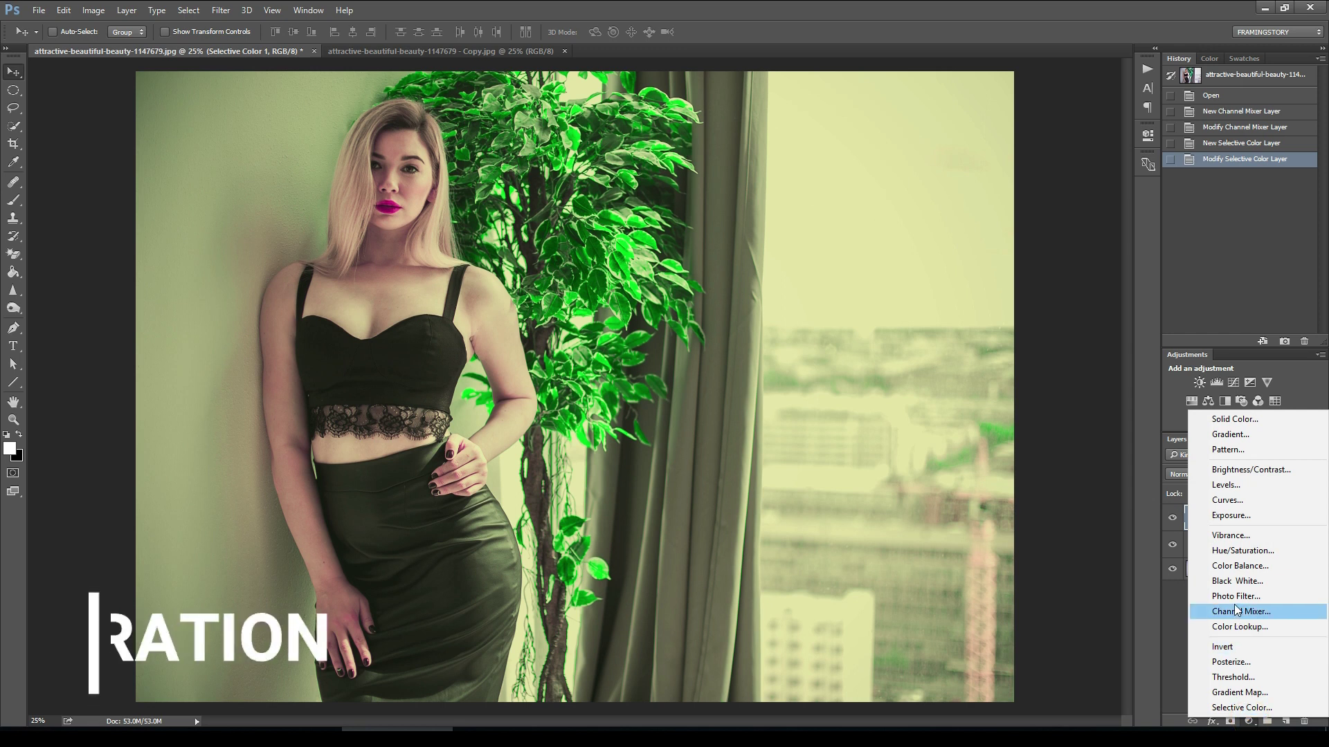
click(1244, 550)
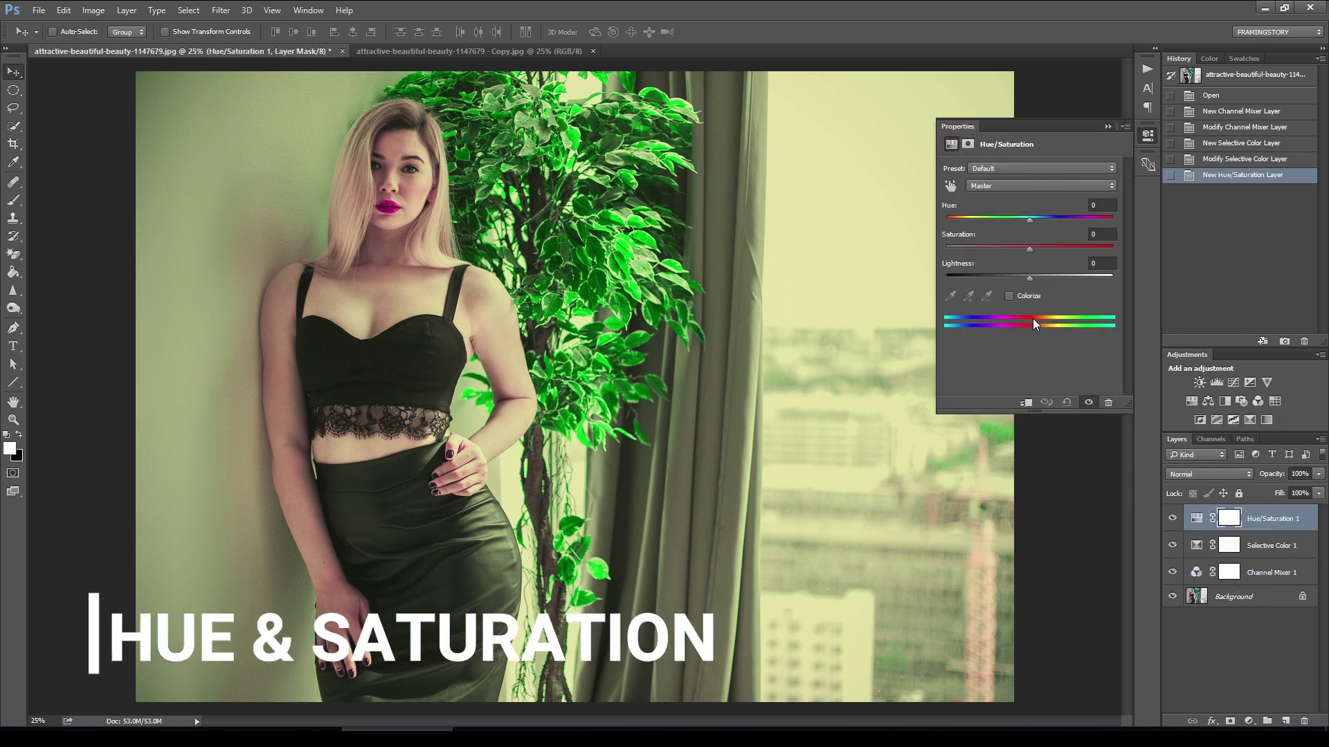
click(1011, 184)
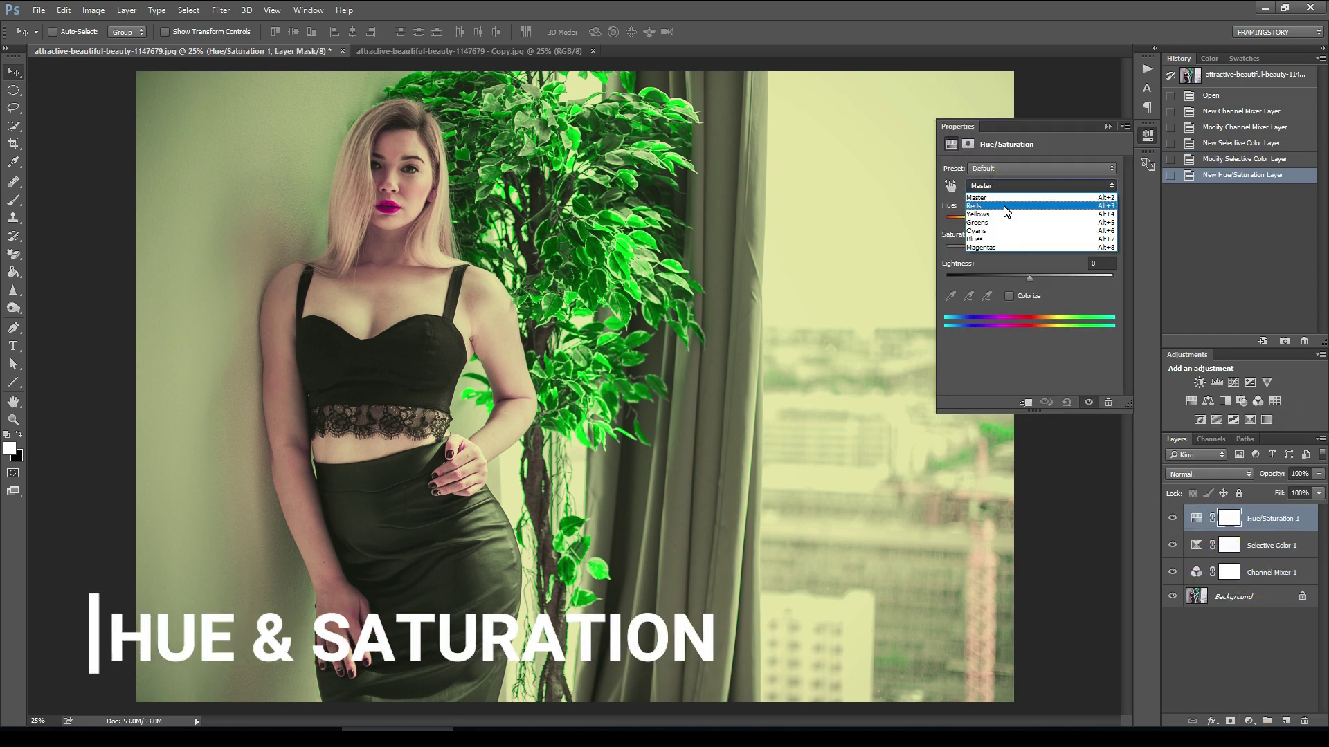
click(1004, 232)
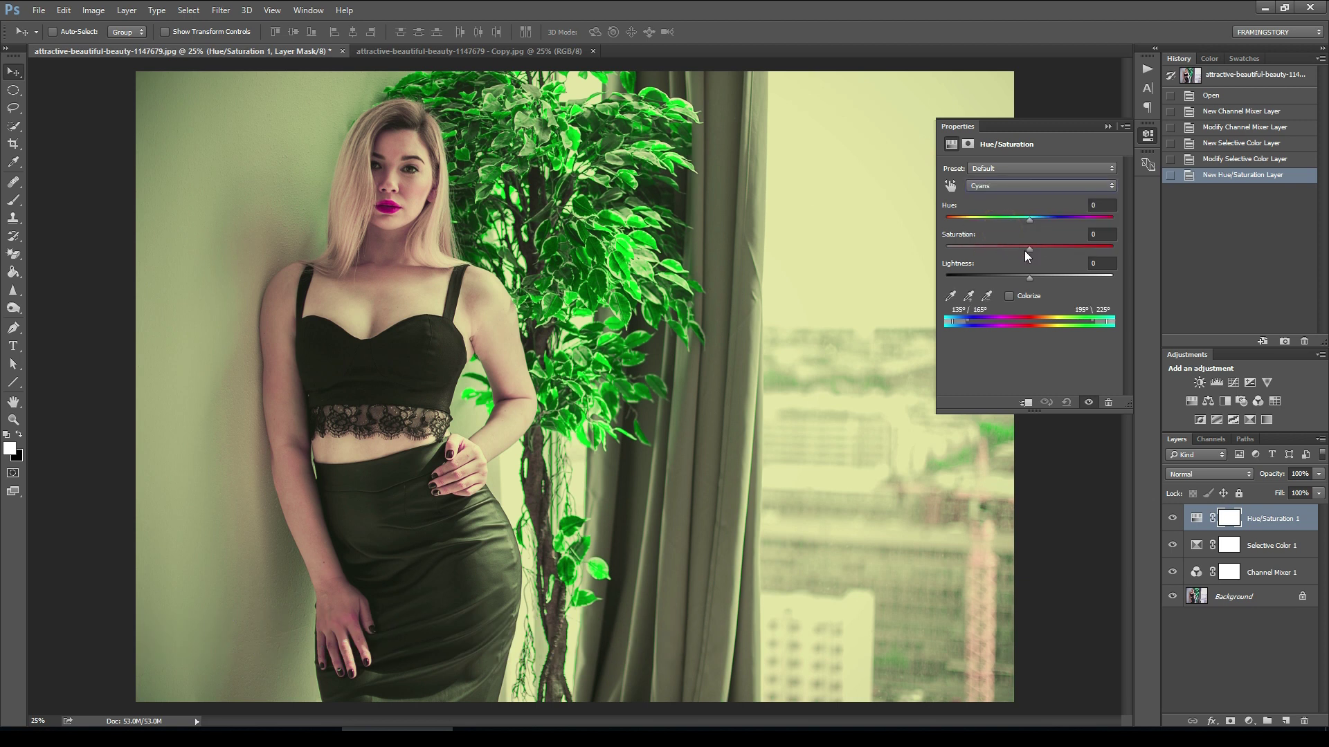
drag(1027, 248, 986, 248)
drag(975, 249, 971, 253)
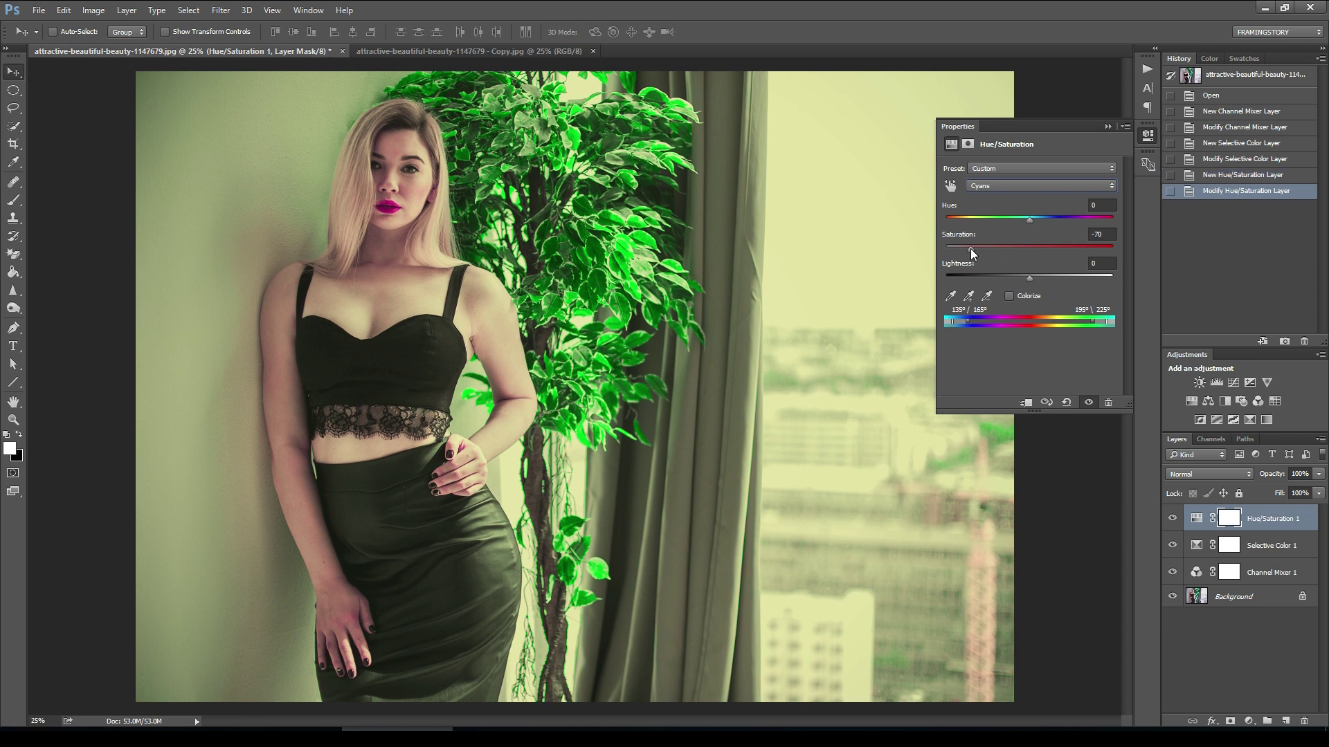
click(1106, 128)
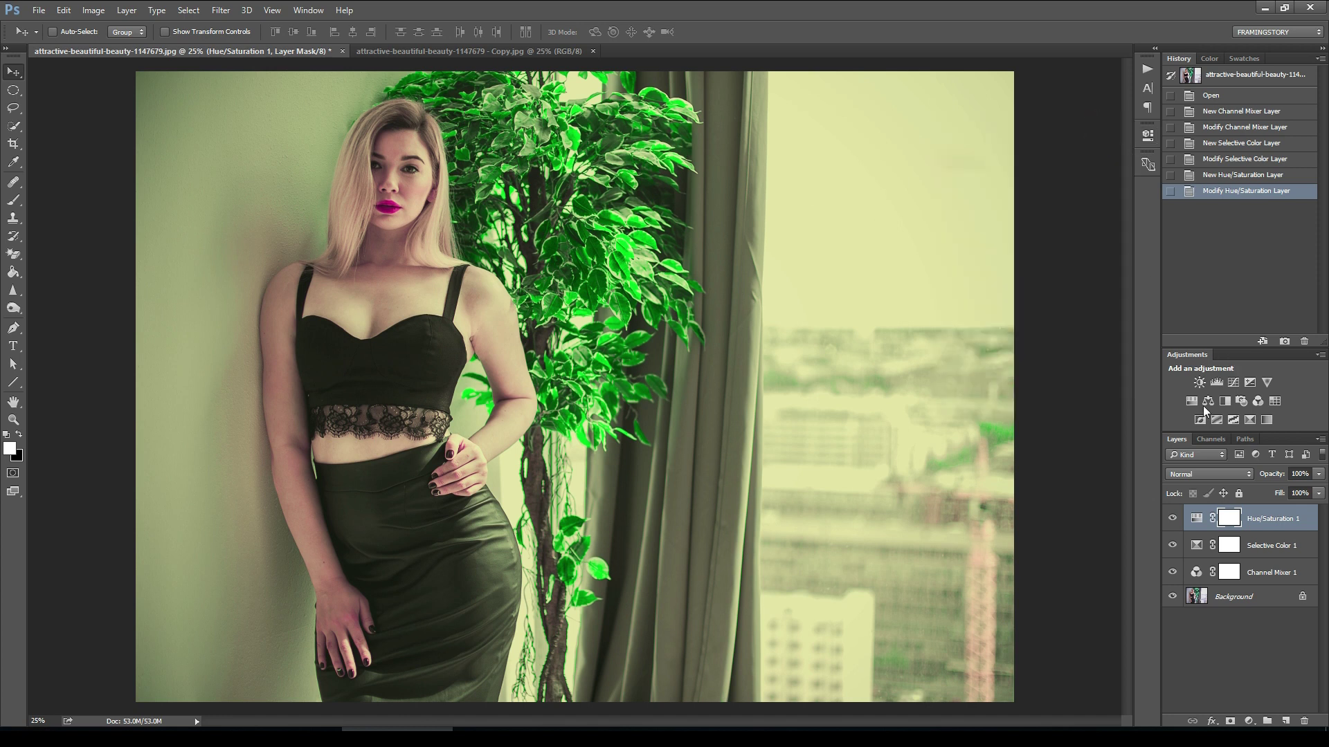
Add a Gradient Map layer using the Black, White gradient preset
click(1249, 721)
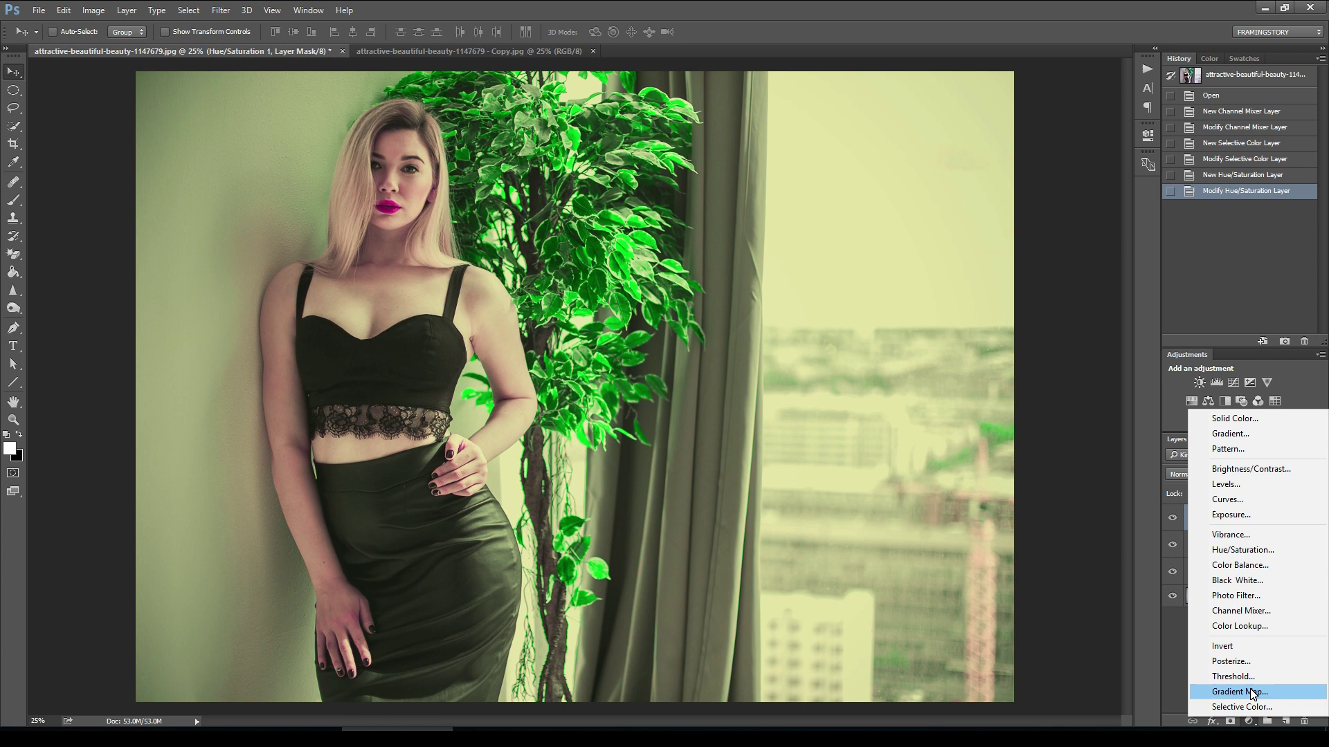
click(1252, 693)
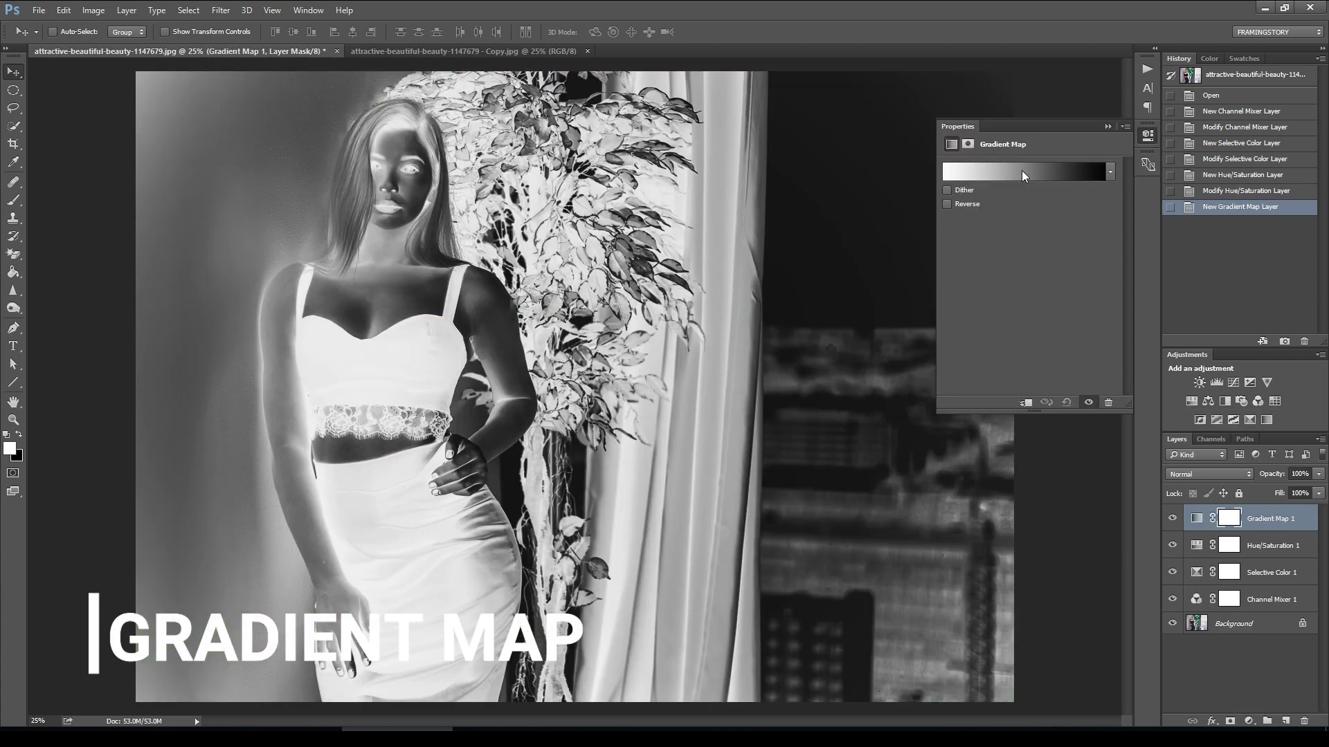
click(1006, 174)
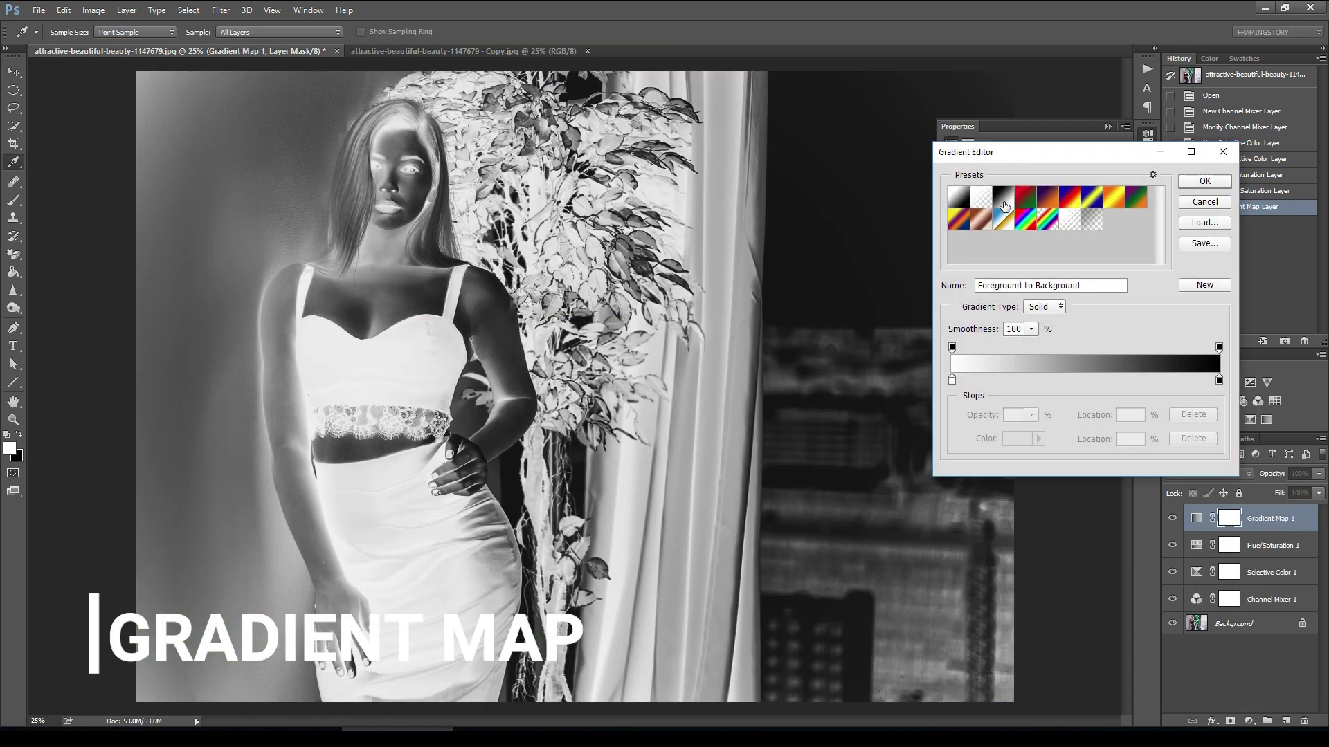
click(1007, 200)
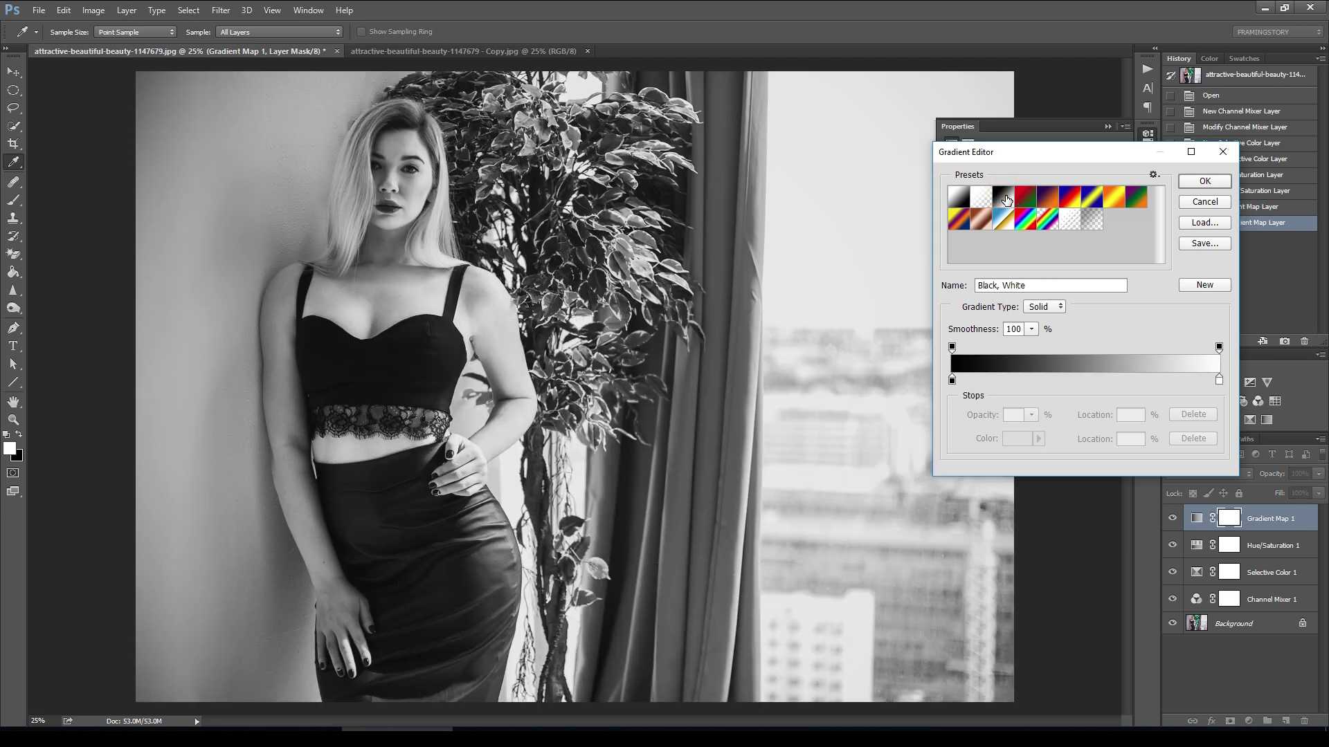
click(1191, 184)
click(1107, 127)
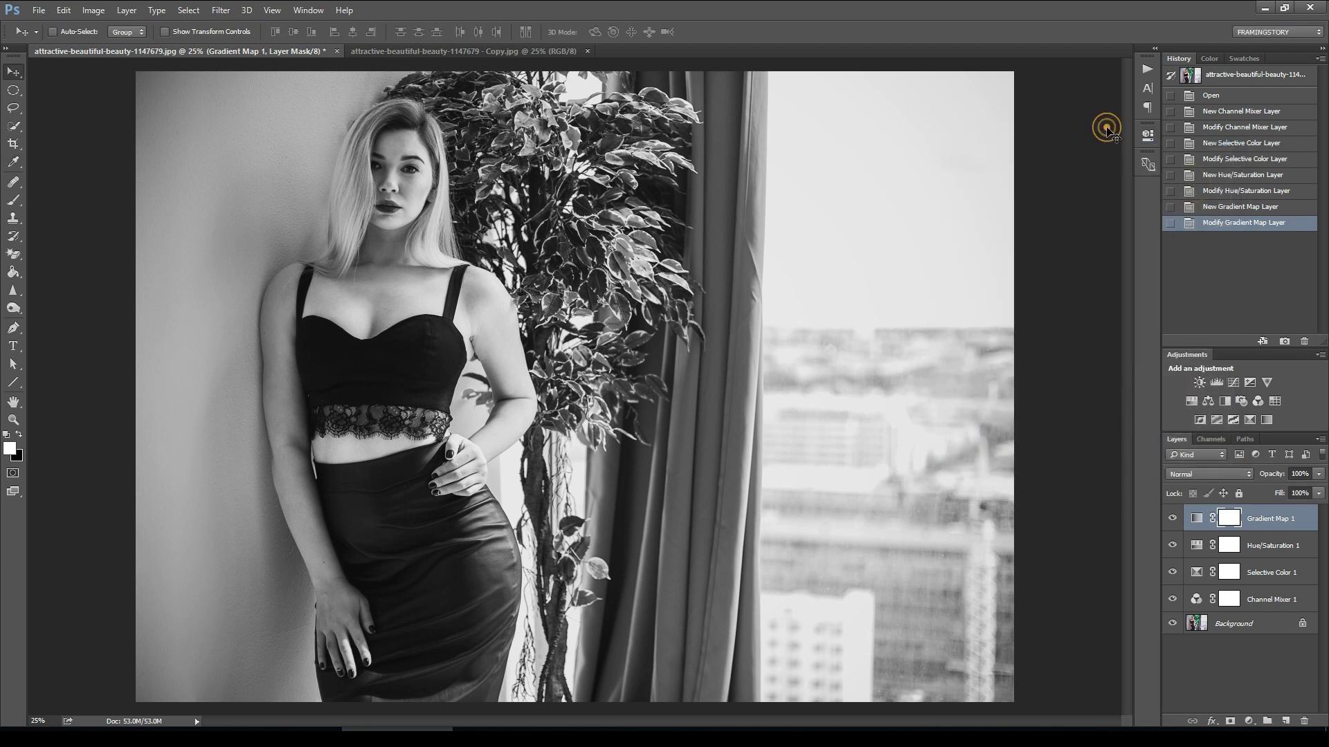
Blend Gradient Map 1 in Soft Light at 87% opacity and 86% fill
click(1198, 473)
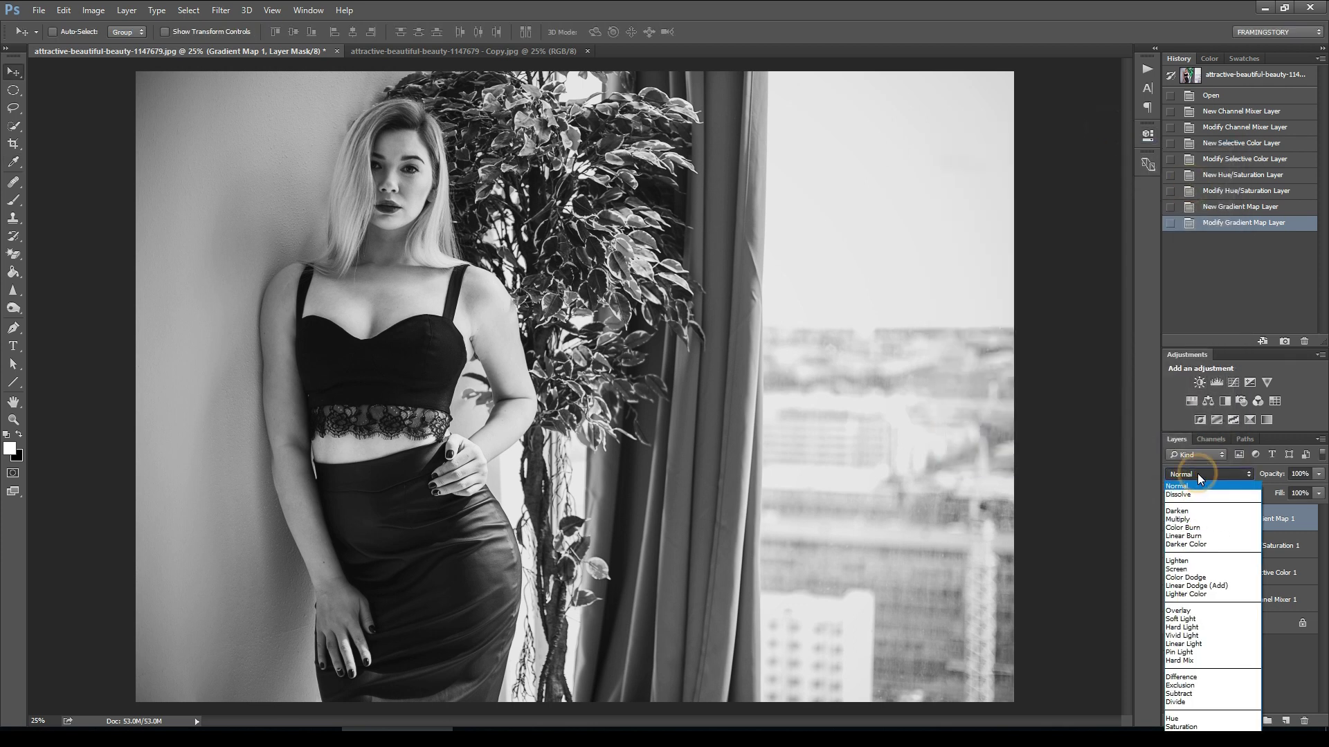
click(1209, 620)
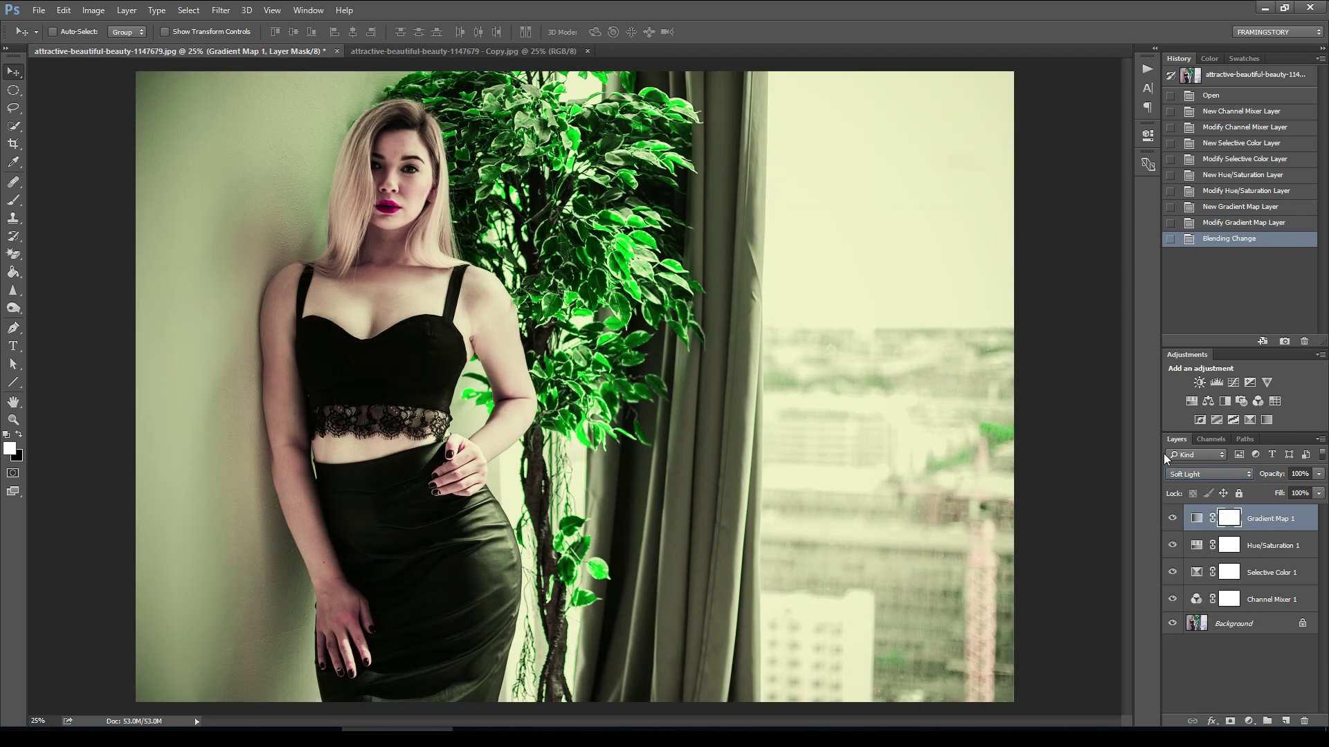
click(1319, 474)
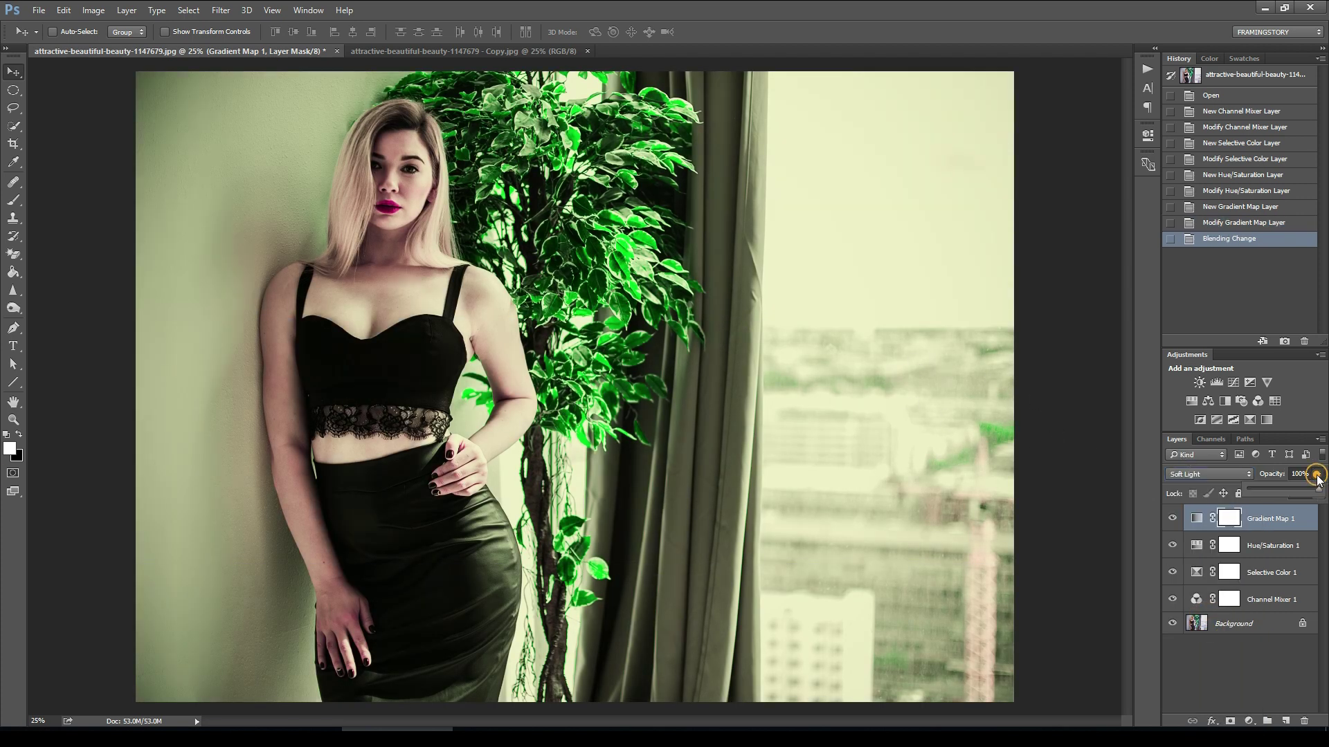
drag(1313, 496, 1310, 510)
click(1318, 493)
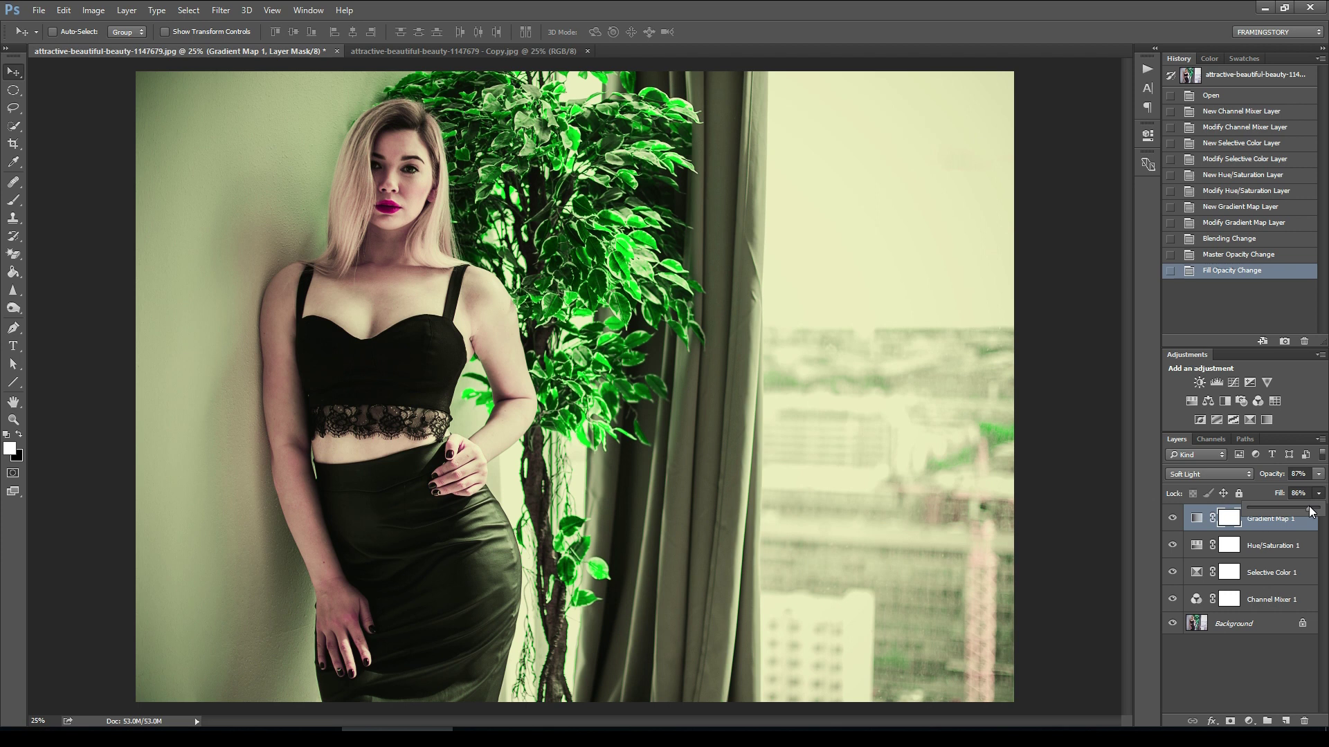
click(1318, 475)
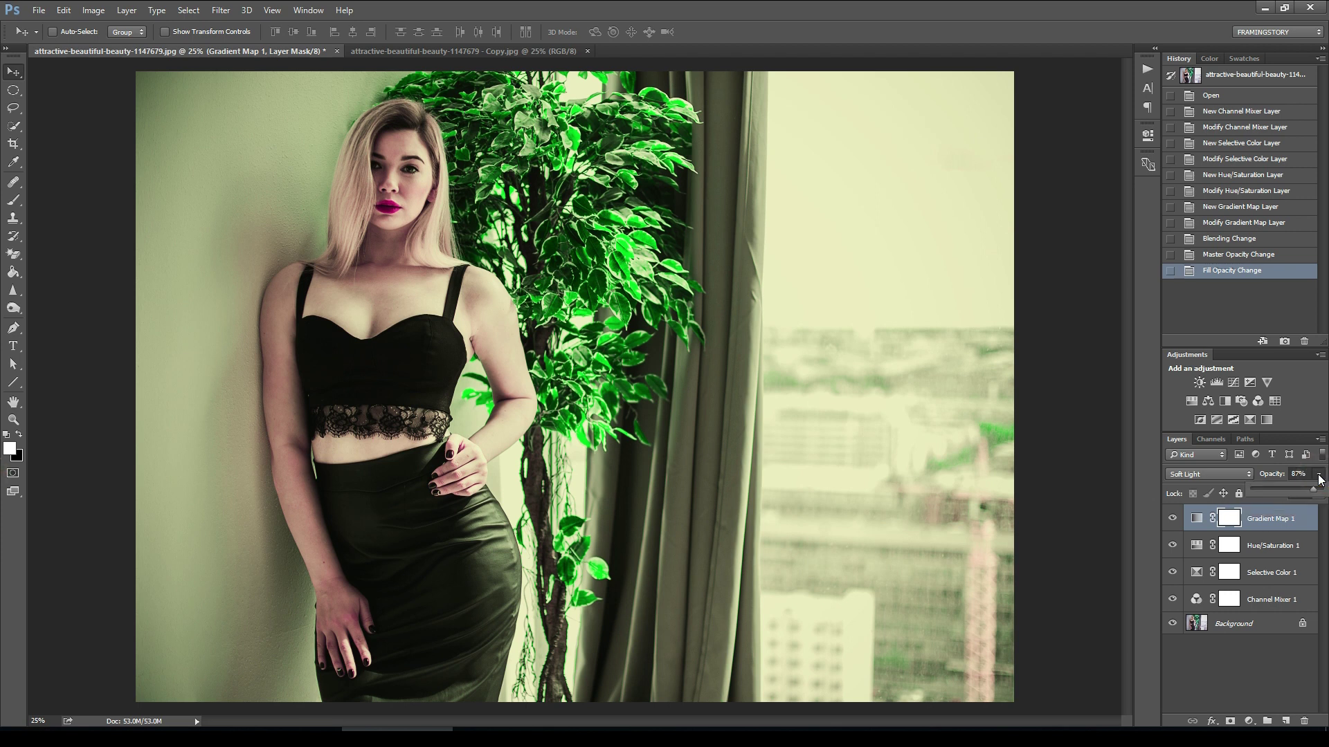
click(1318, 474)
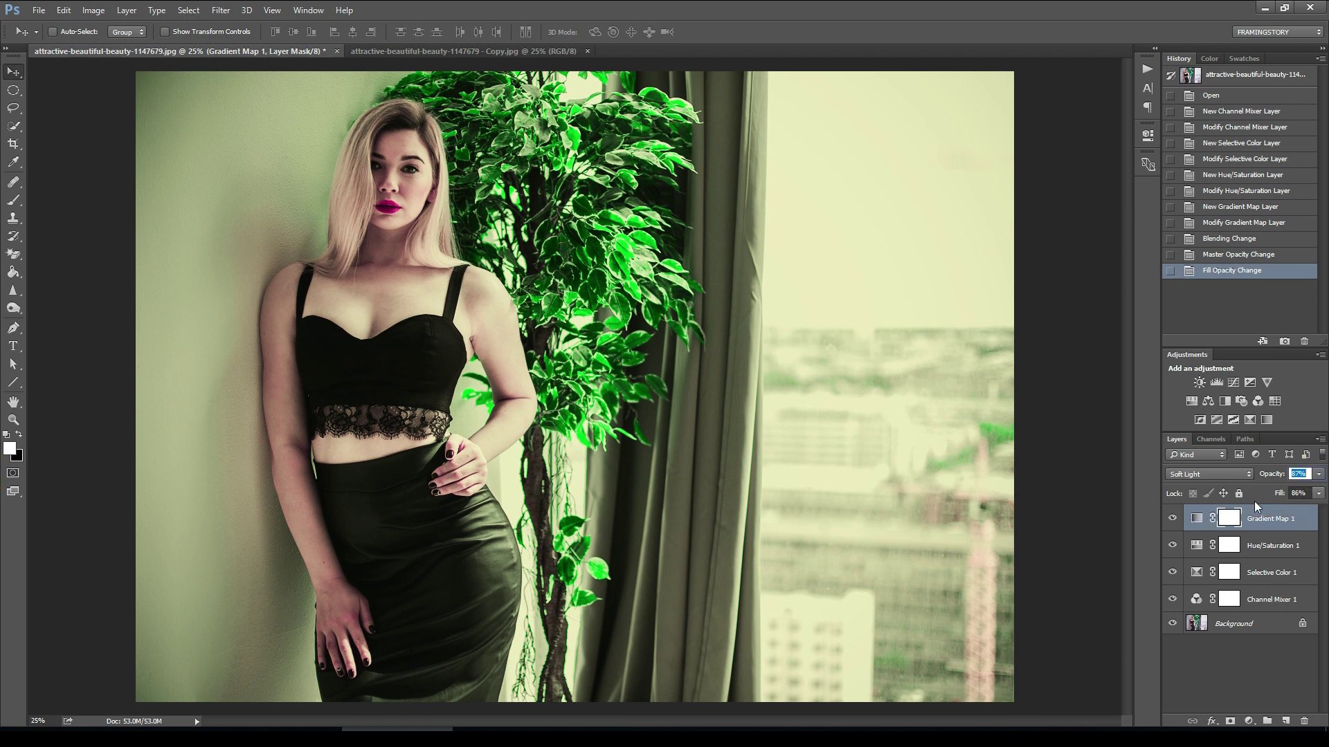
click(1319, 474)
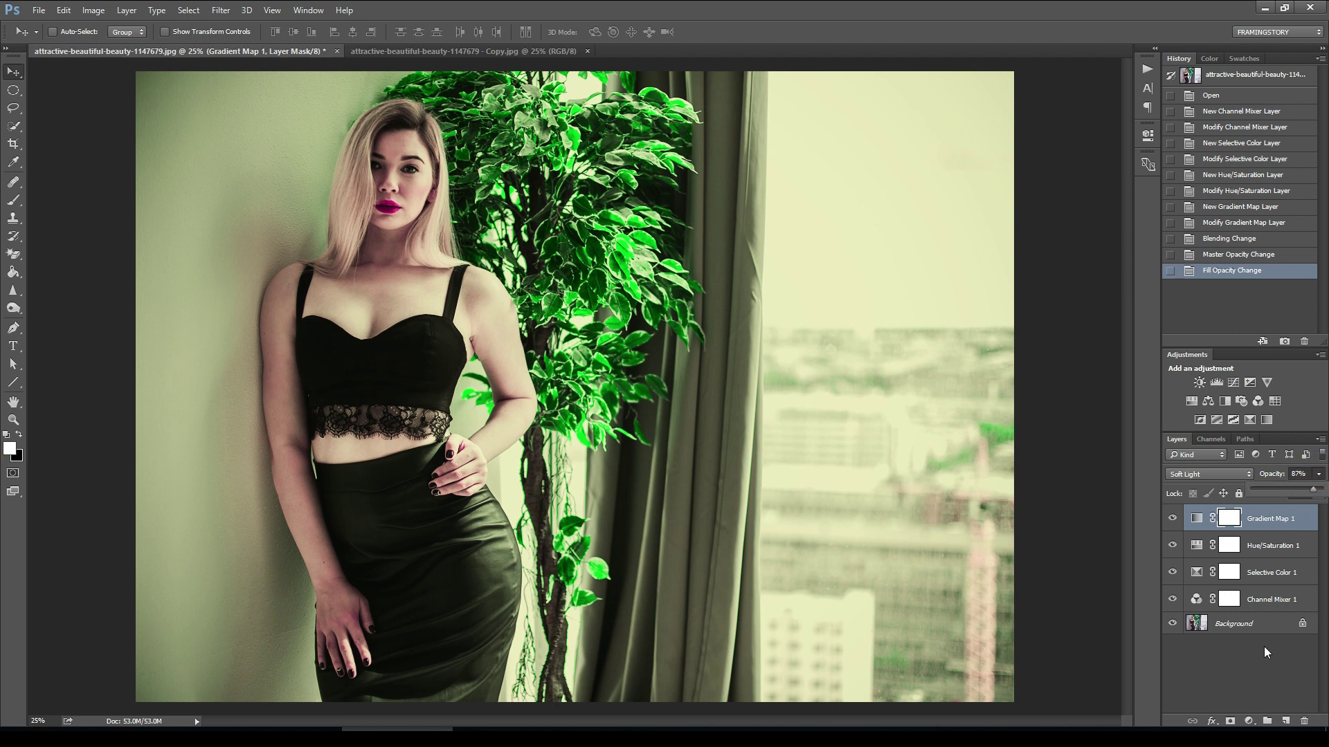
click(1249, 722)
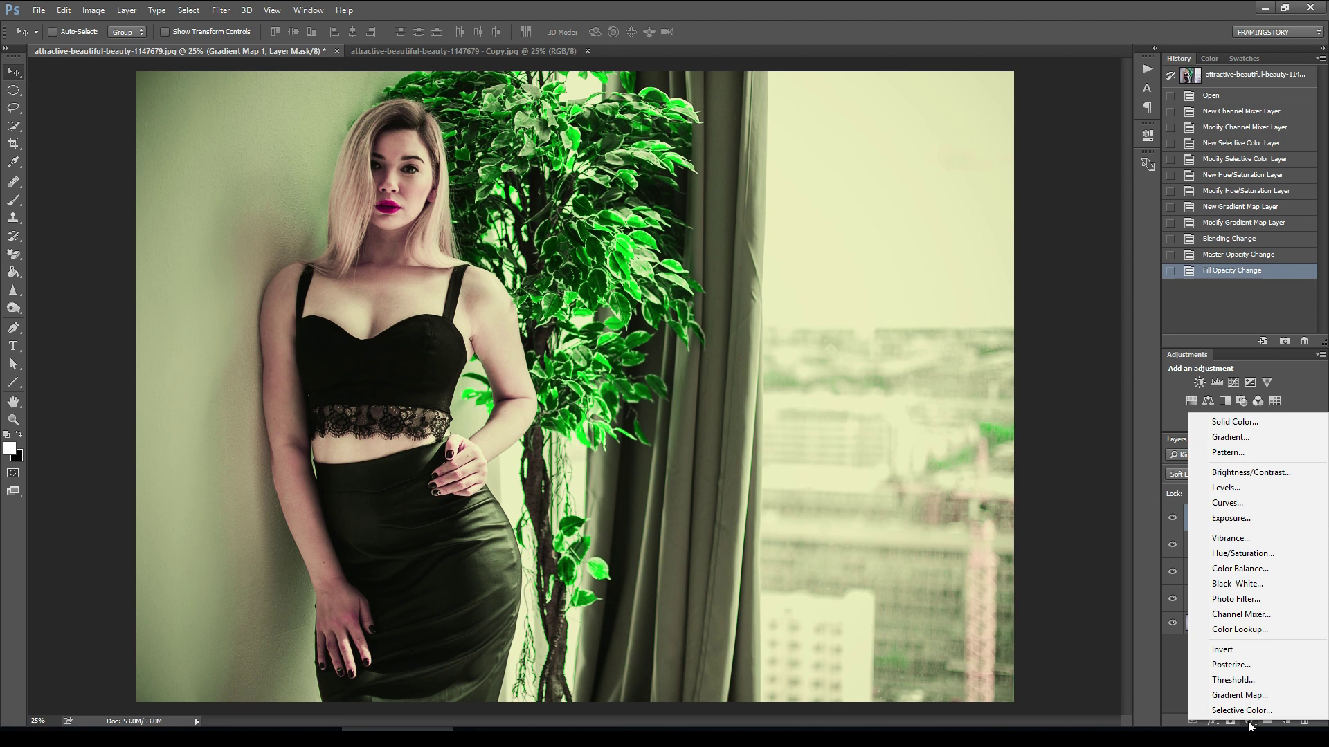
Add a Color Lookup layer using the Kodak 5218 Kodak 2383 3DLUT file
click(1256, 629)
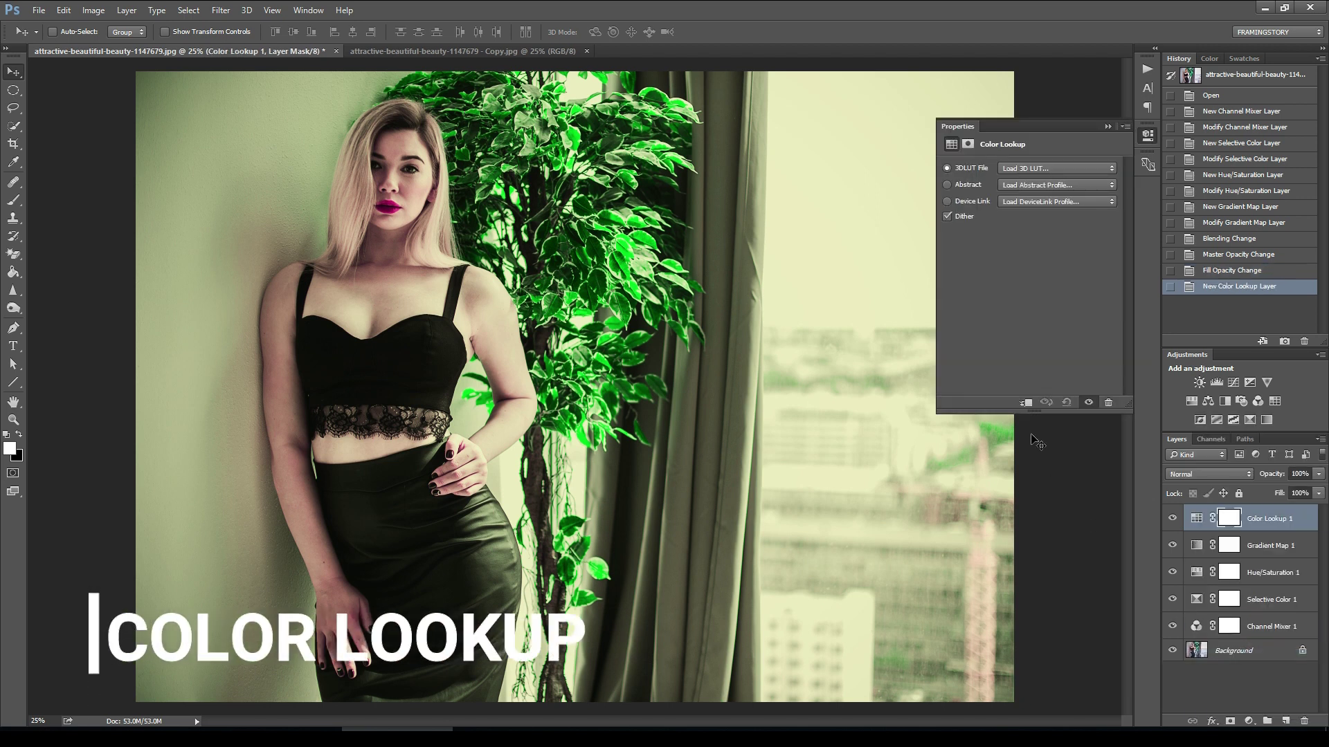
click(1039, 166)
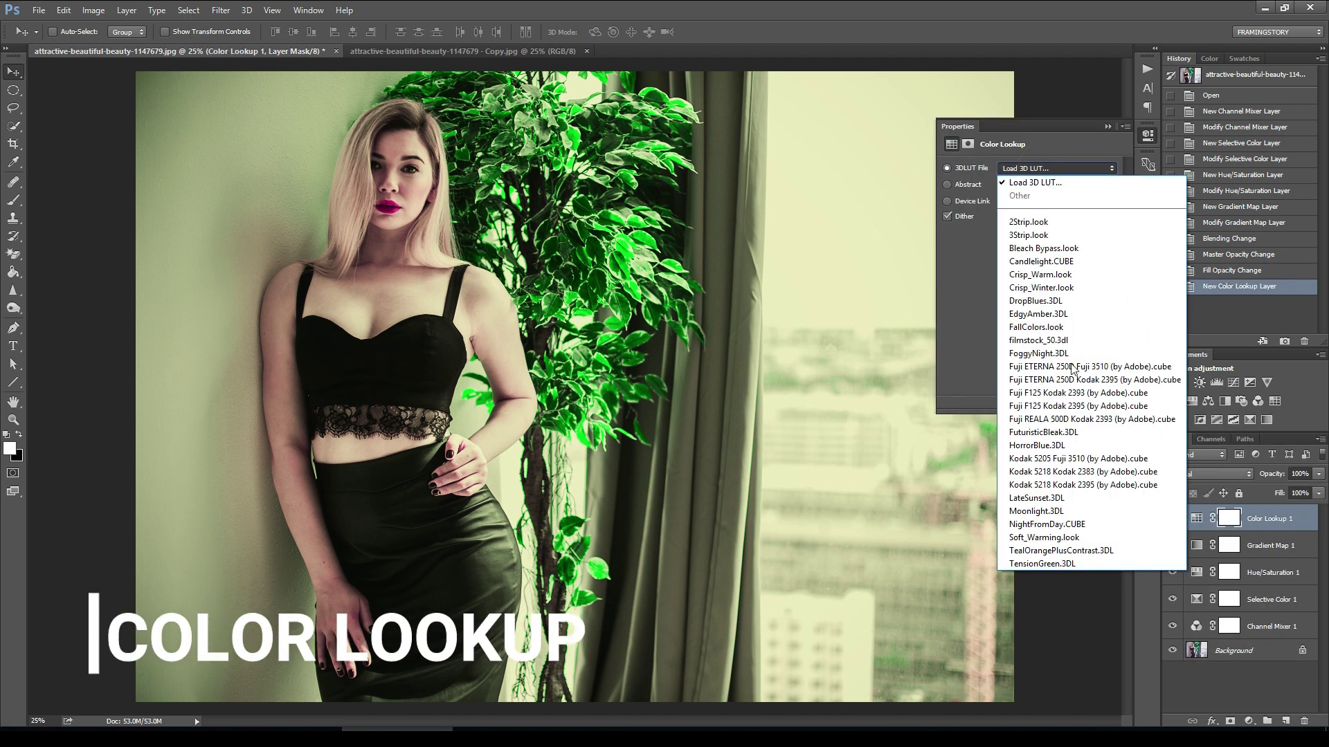
click(1068, 472)
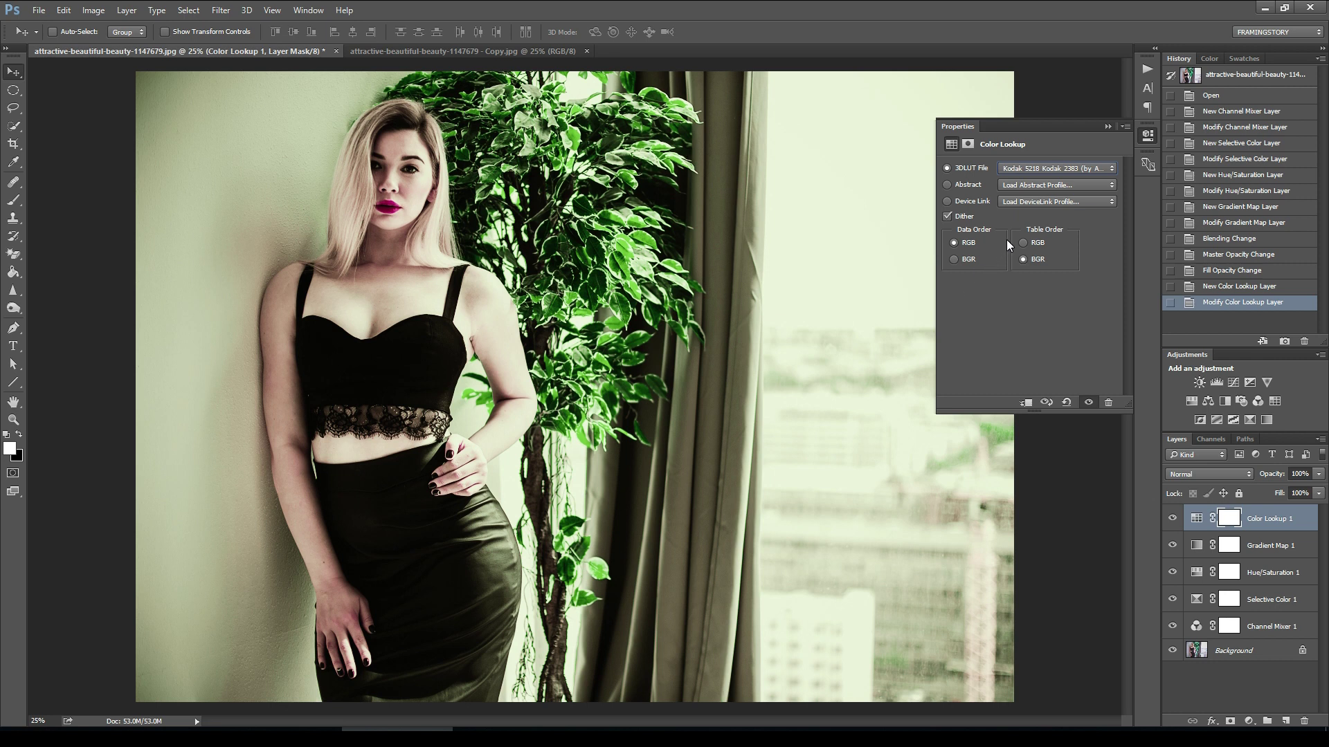
click(1108, 127)
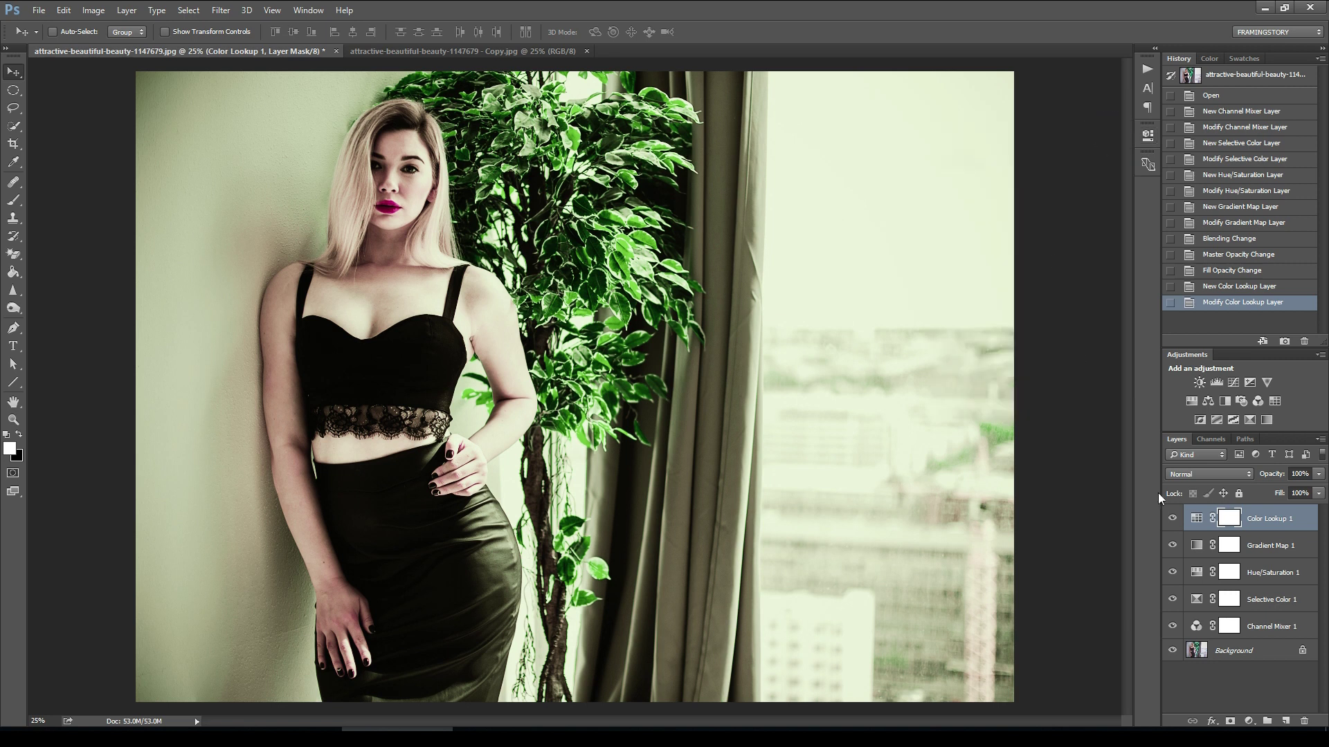
Set the Color Lookup 1 layer to 71% opacity and 85% fill
click(1318, 475)
click(1298, 489)
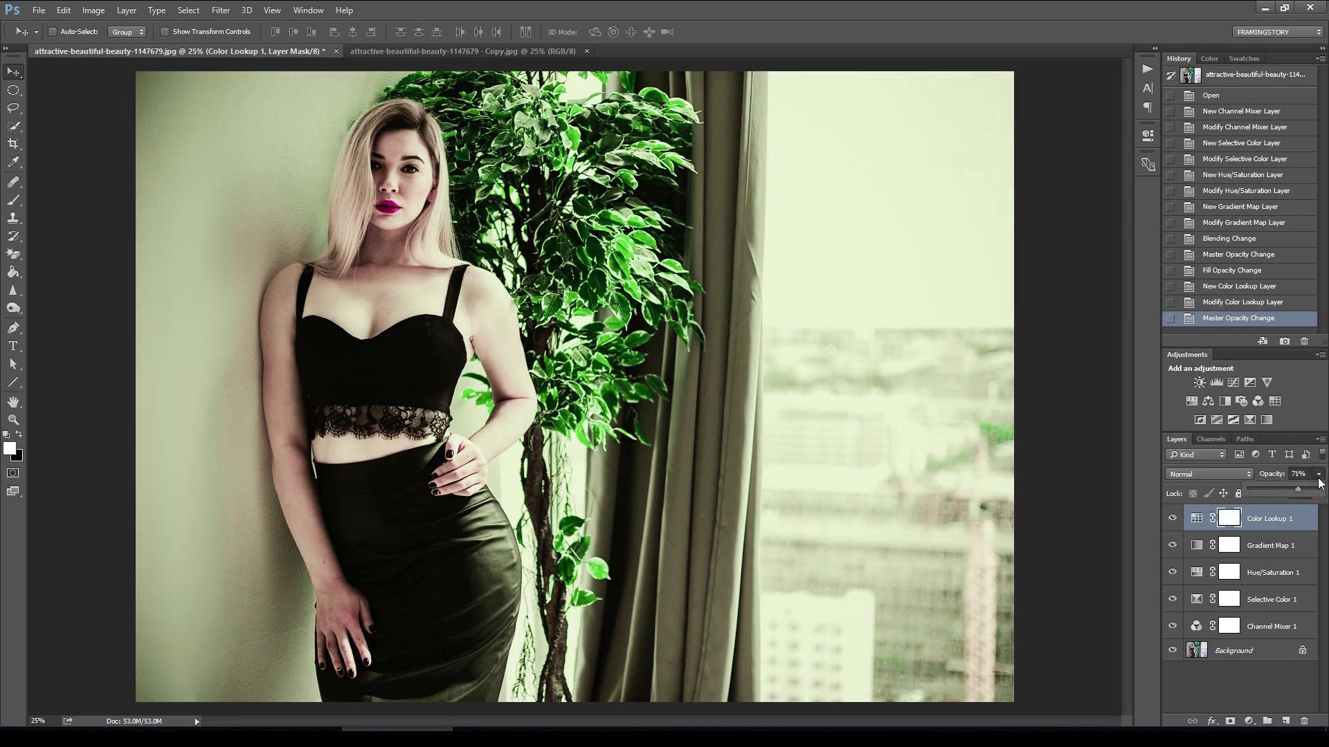
click(1322, 493)
click(1321, 493)
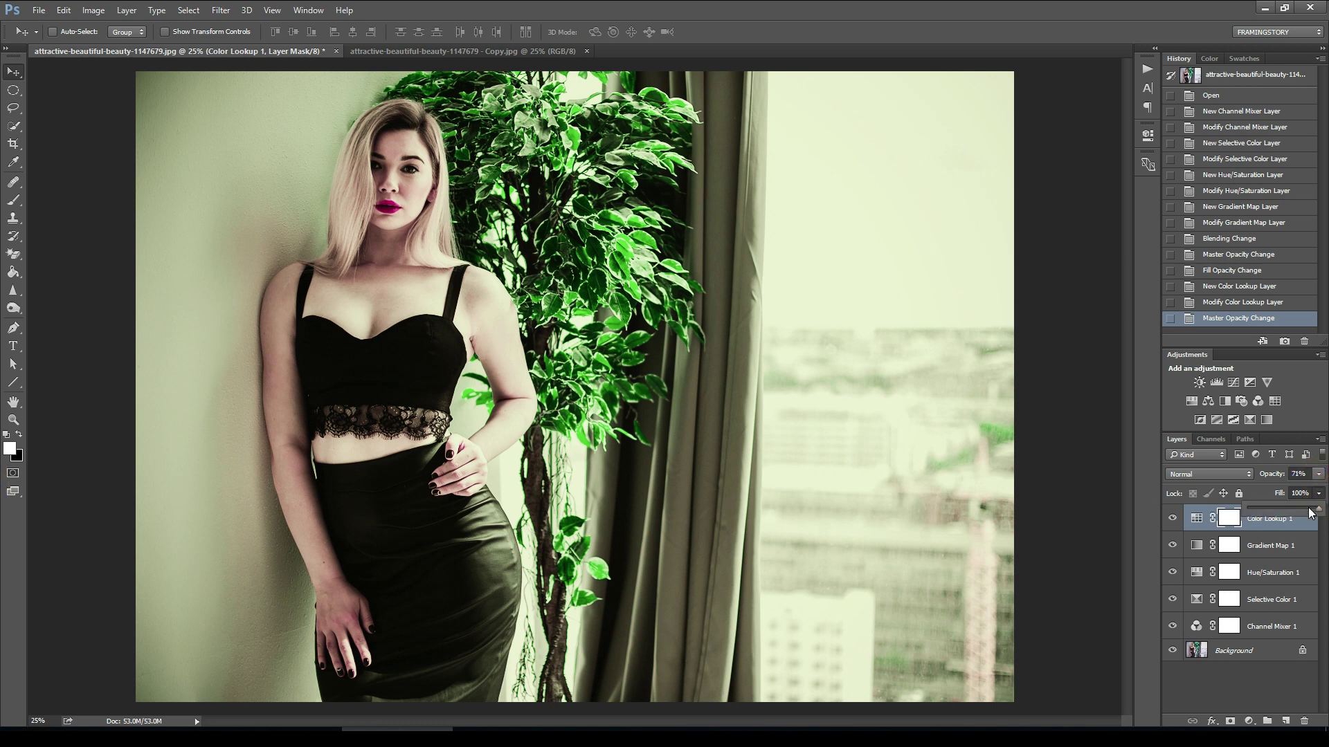
drag(1319, 509, 1311, 512)
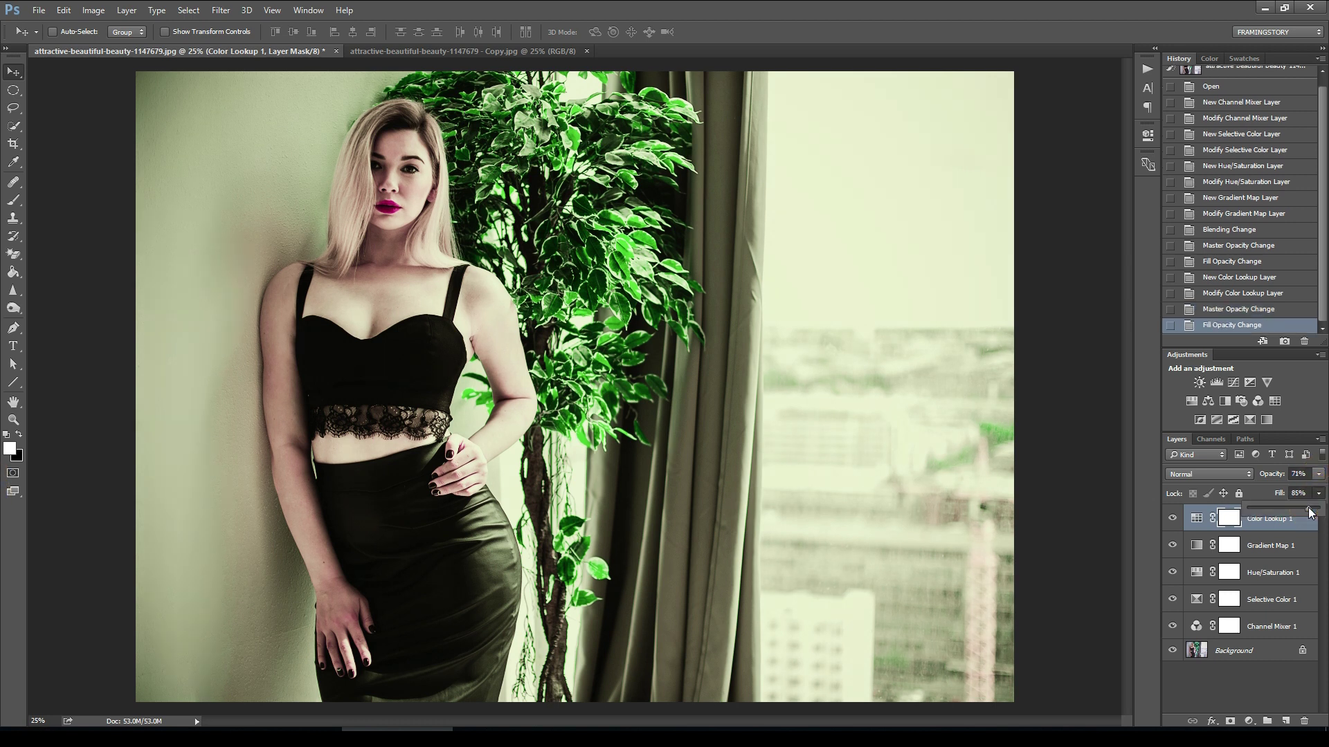
click(1320, 474)
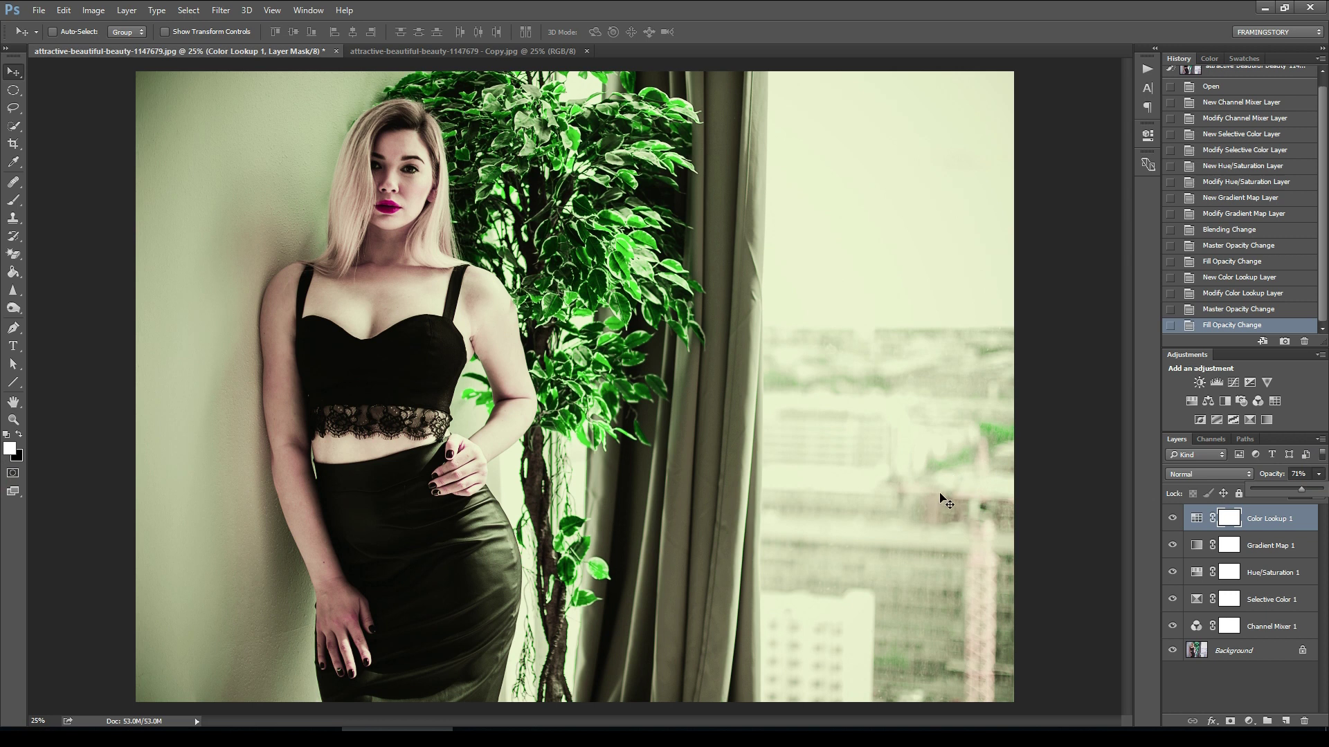
alt+click(1172, 652)
alt+click(1173, 651)
alt+click(1172, 651)
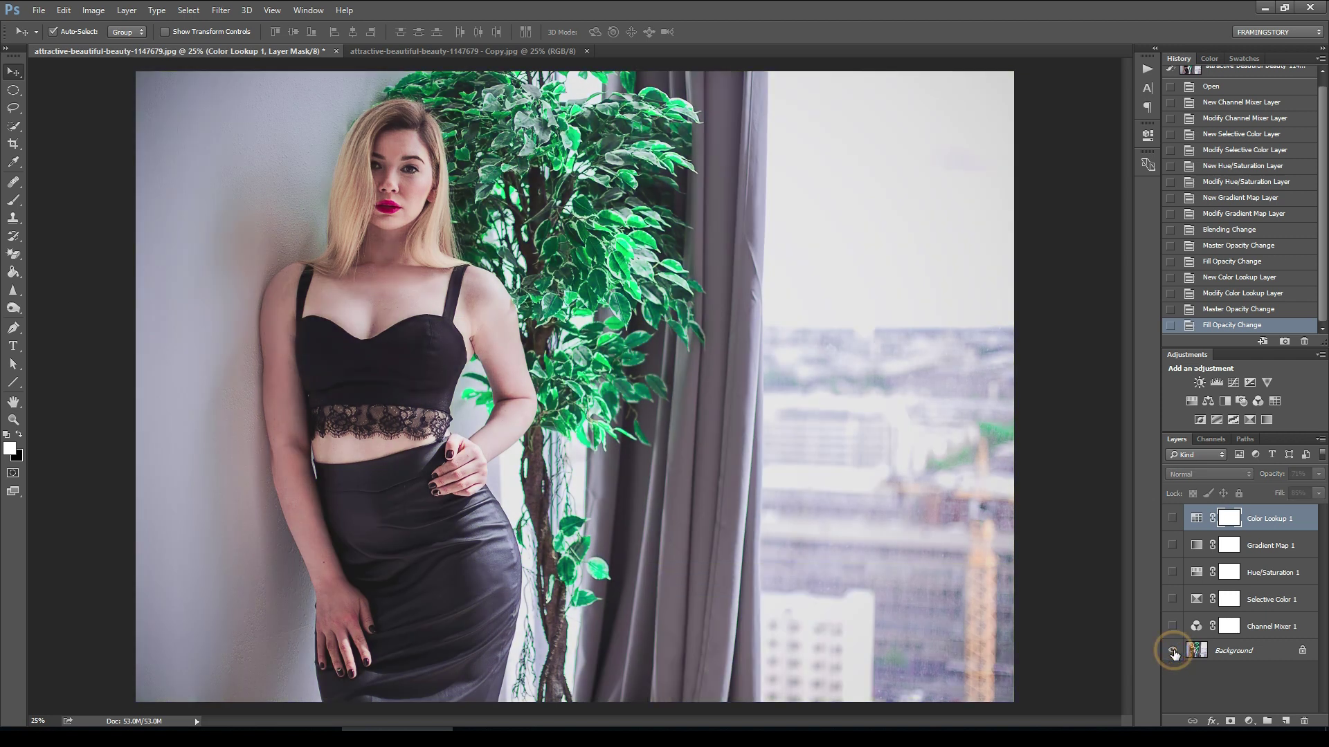
alt+click(1173, 651)
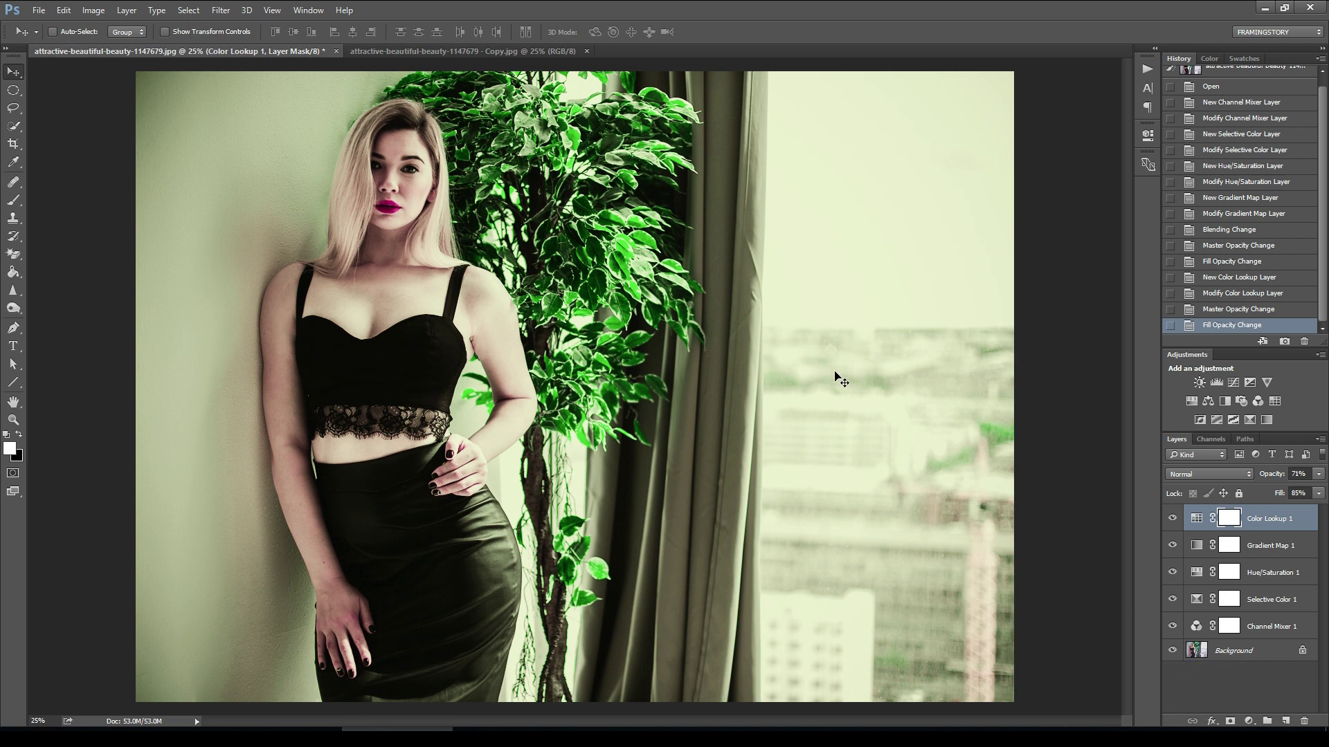
On the Copy.jpg tab, play the 'dark moody tone' action
click(448, 52)
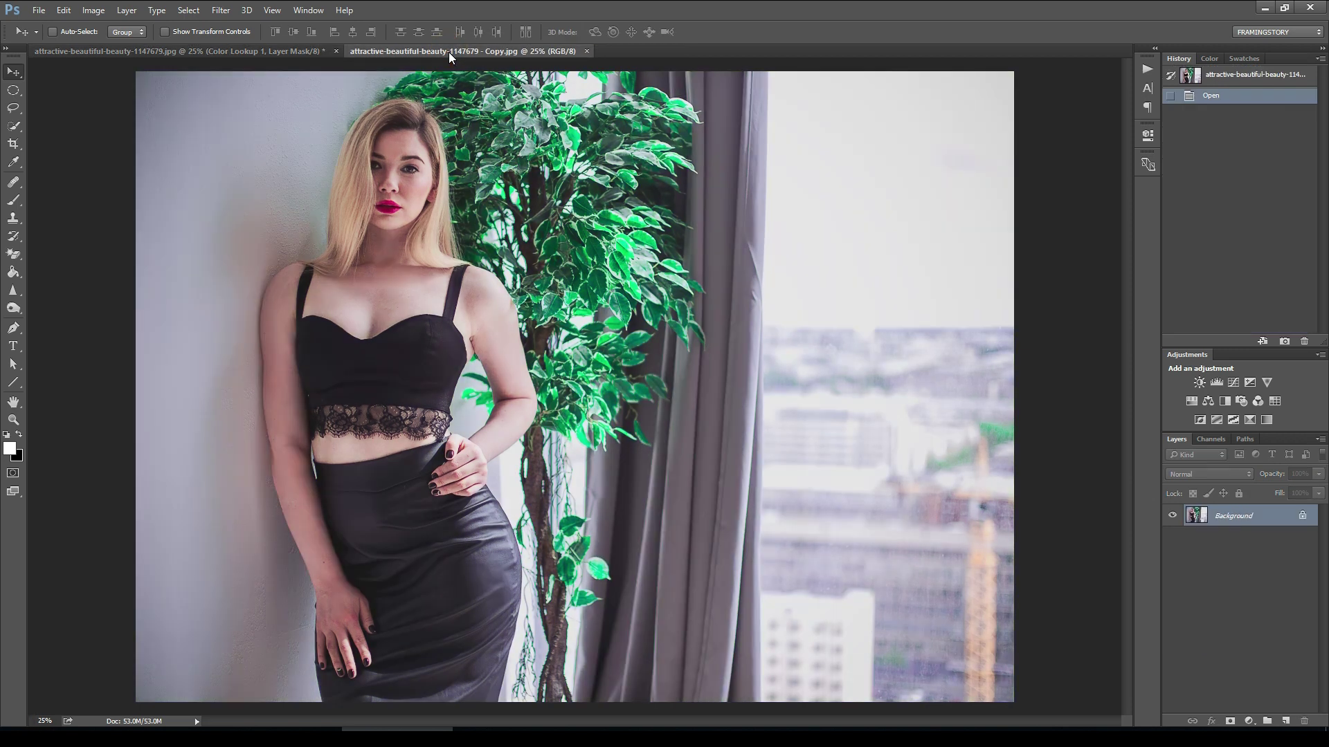
click(1144, 70)
click(1128, 441)
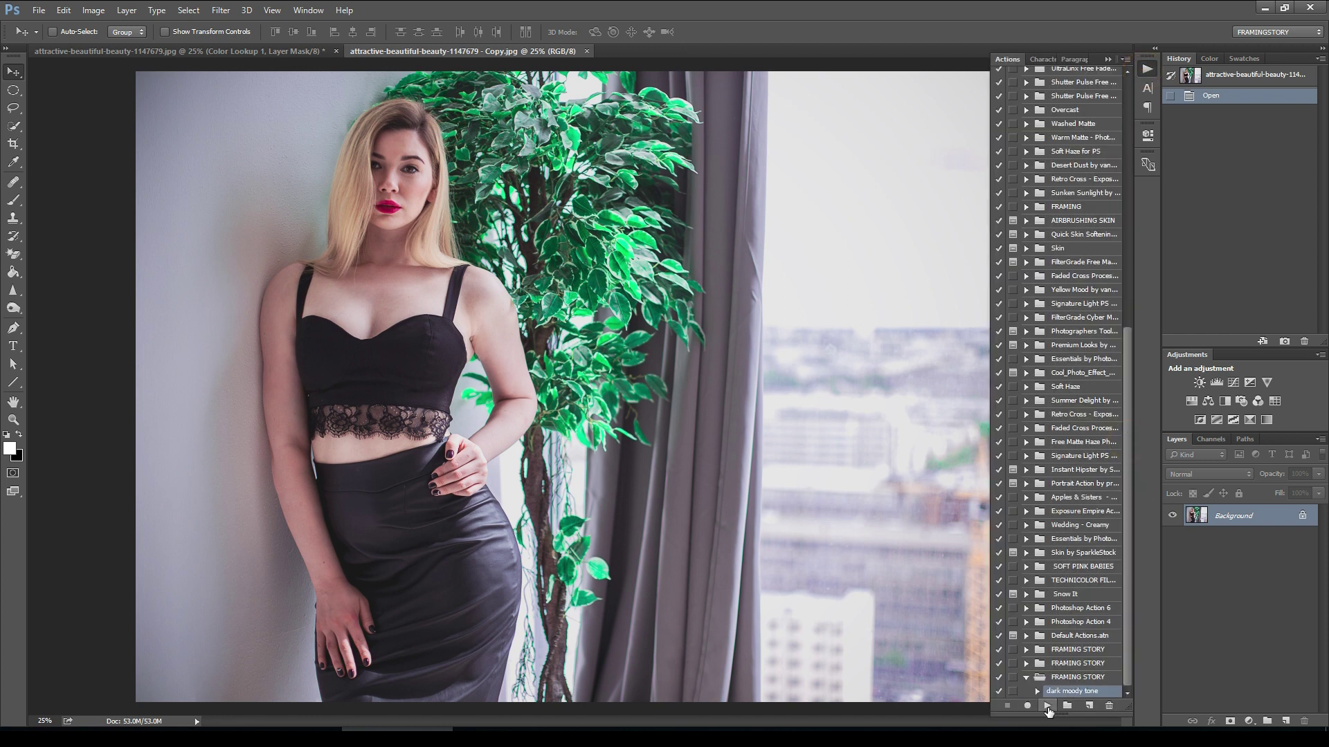
click(1047, 706)
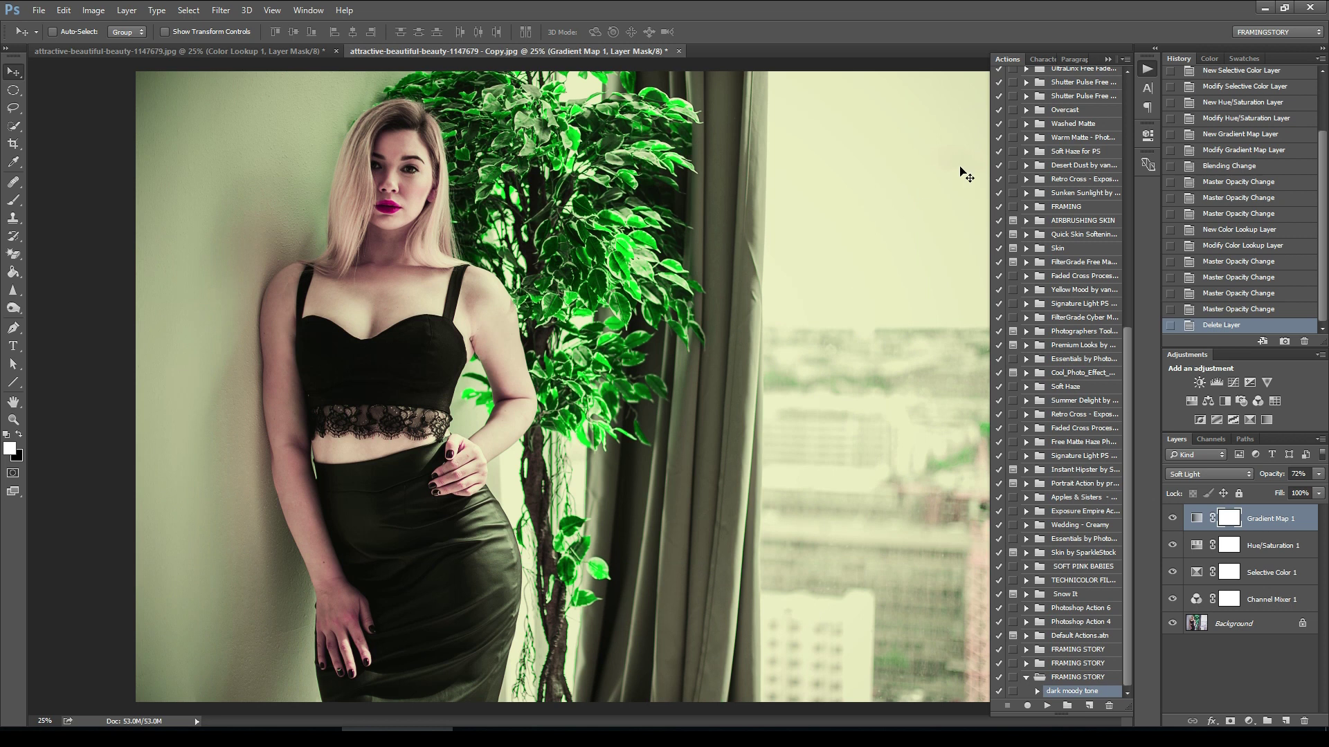
Set Gradient Map 1 to 62% opacity and 81% fill
click(1108, 60)
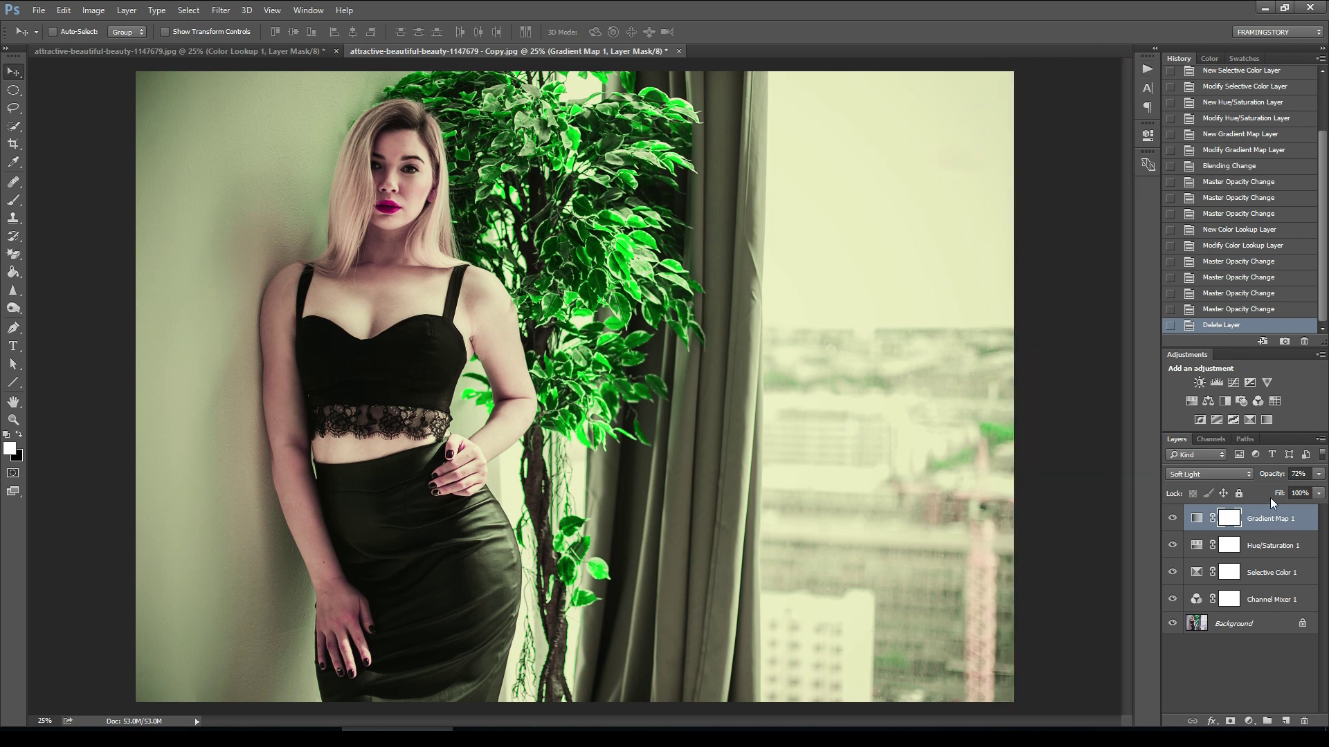
click(1319, 474)
drag(1310, 494, 1297, 496)
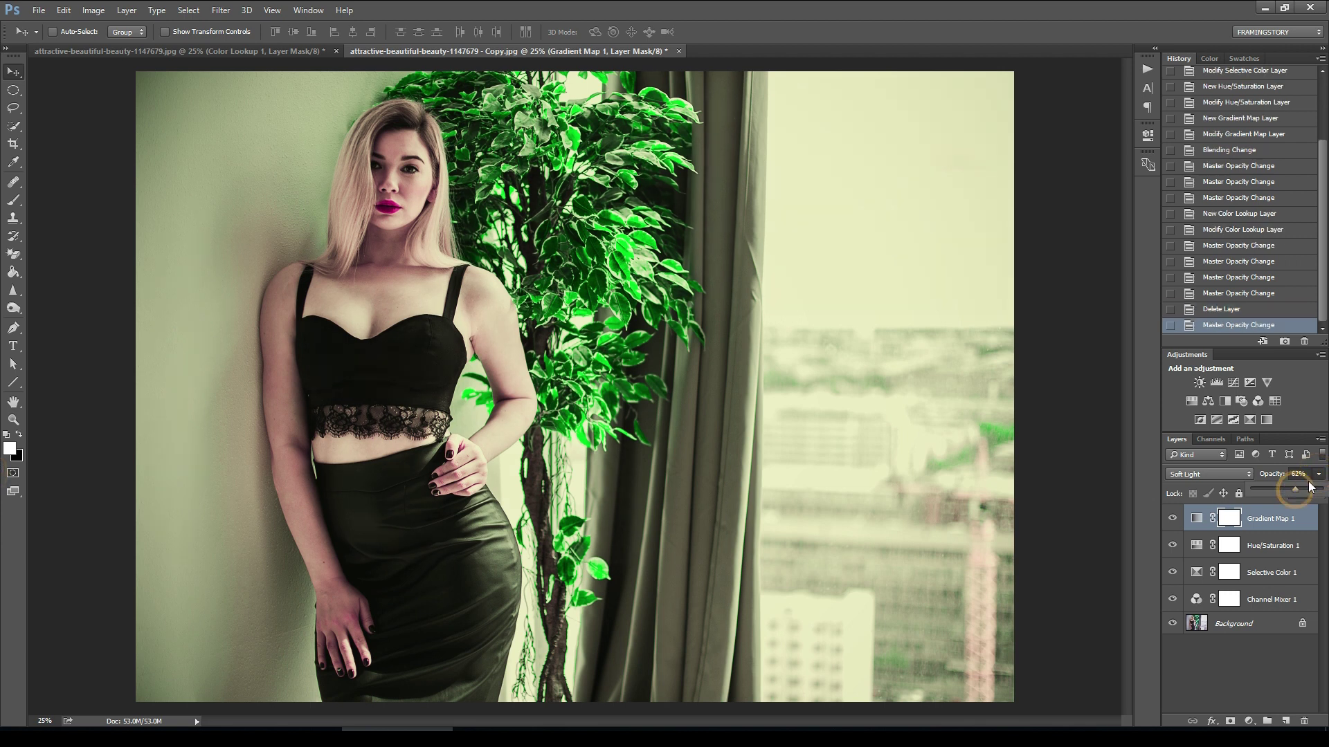
click(1319, 494)
click(1314, 507)
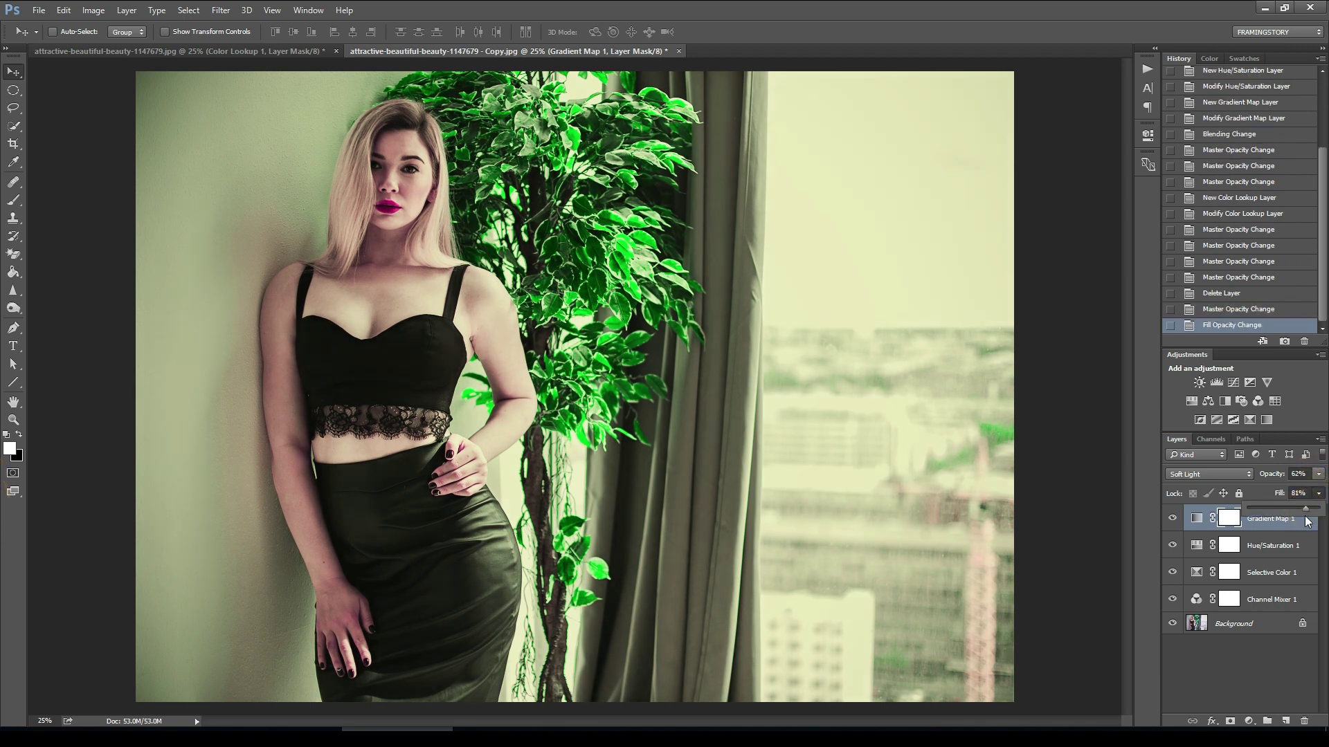
Lower Hue/Saturation 1 to 78% opacity and Selective Color 1 to 86% opacity
click(1294, 546)
click(1319, 474)
drag(1318, 493, 1315, 492)
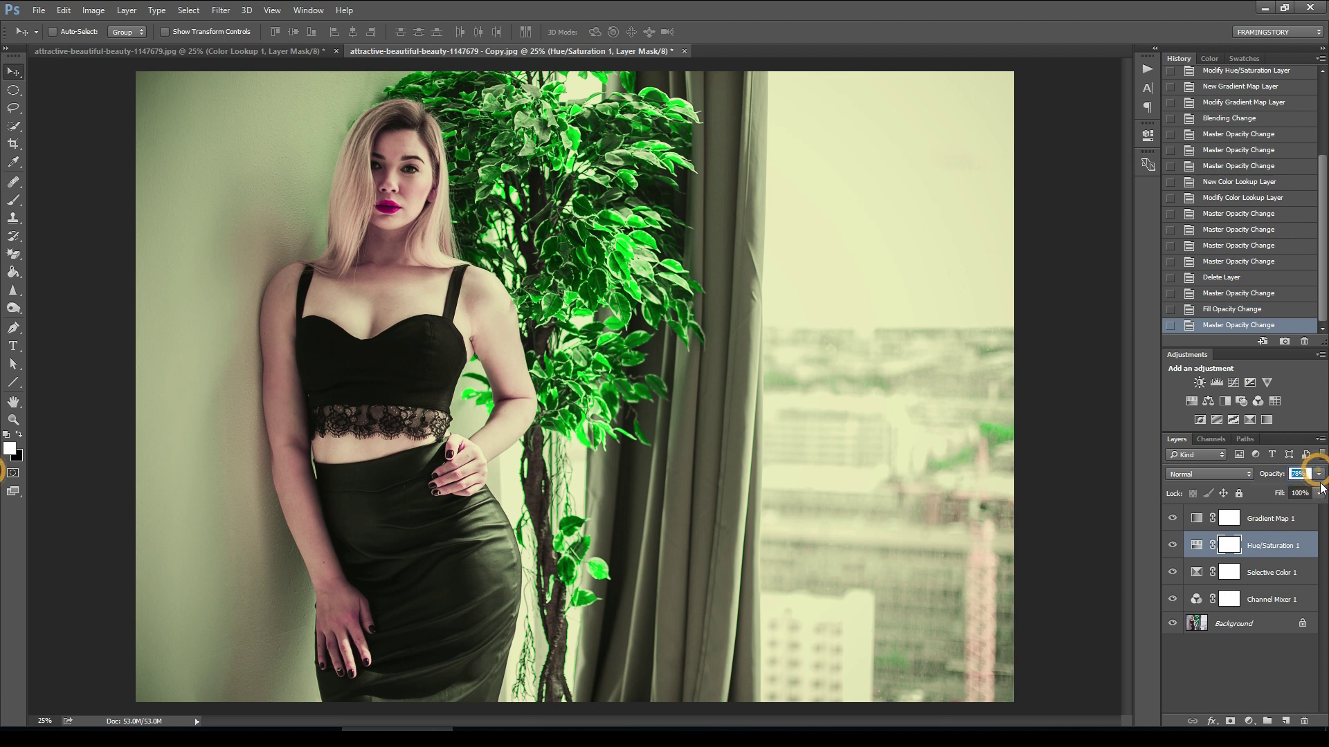
click(1288, 571)
click(1320, 474)
drag(1318, 489, 1308, 489)
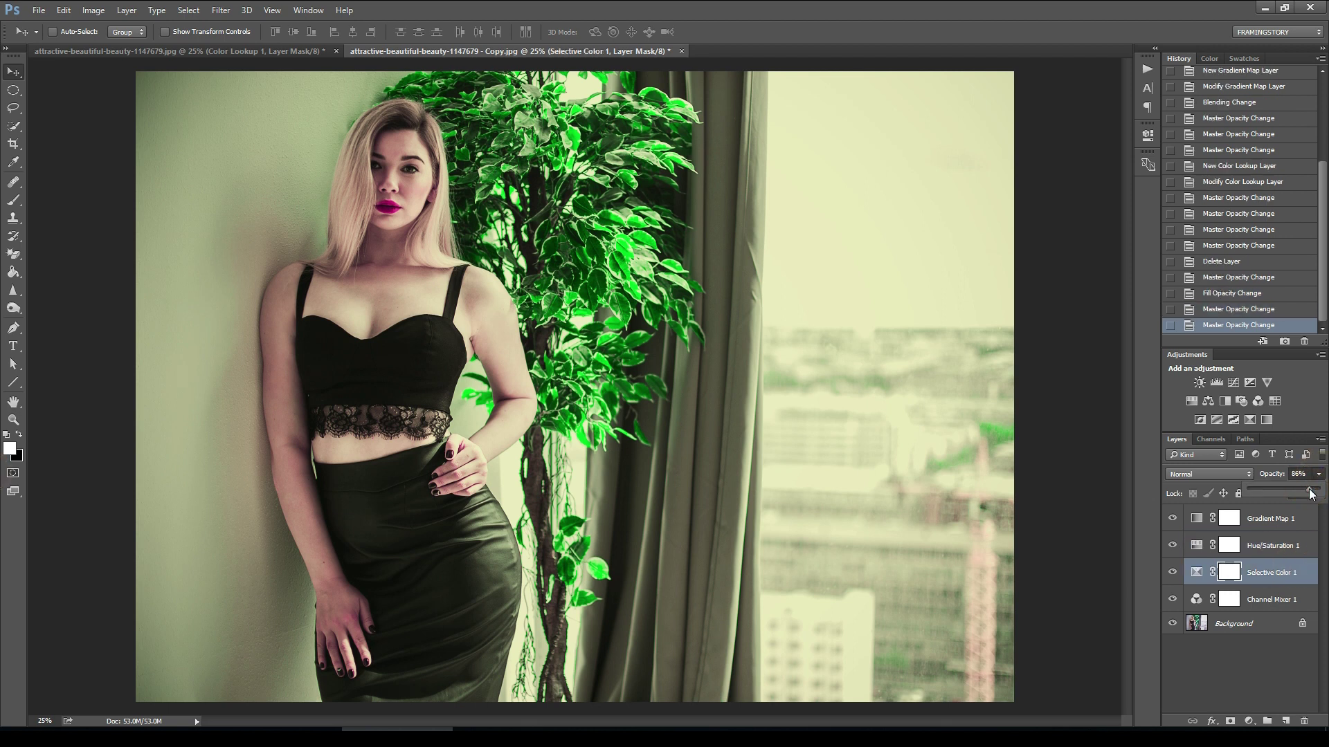
click(1151, 519)
Reopen the Gradient Map 1 and Hue/Saturation 1 settings to review them
double_click(1196, 519)
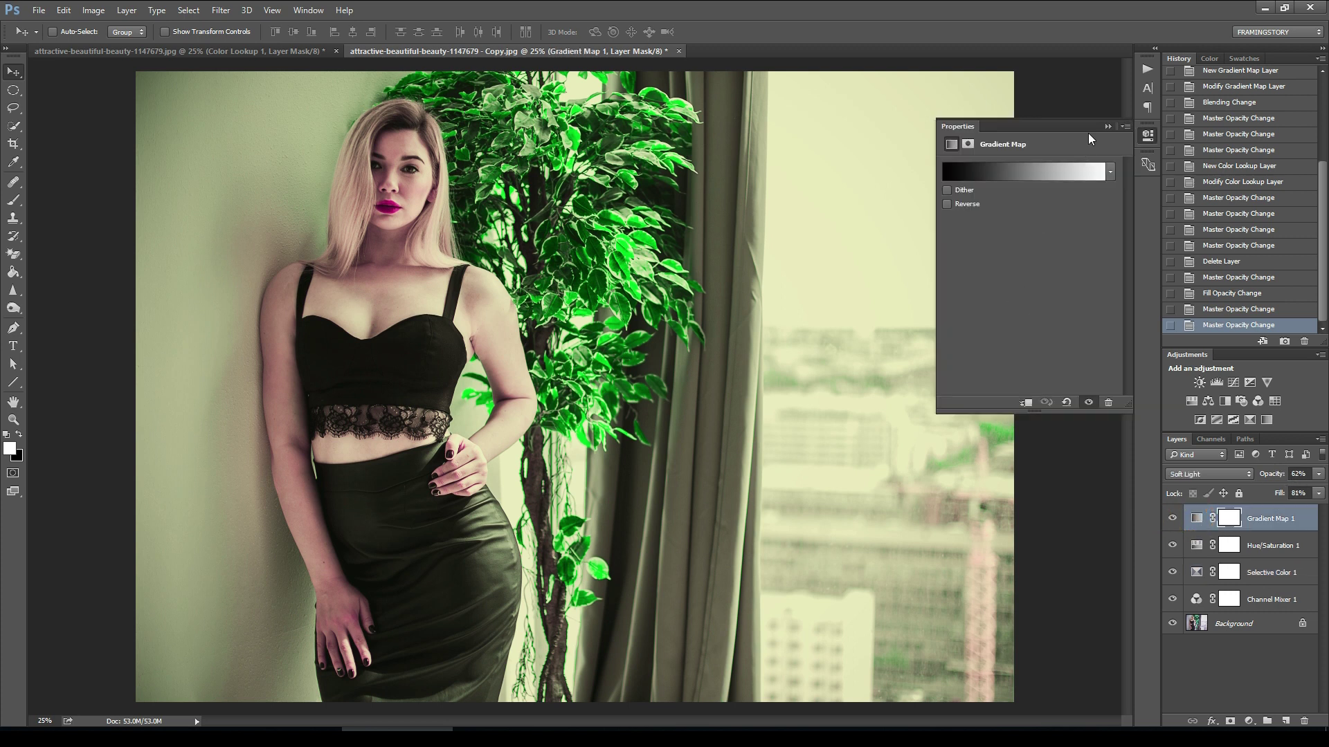
click(1106, 126)
click(1200, 548)
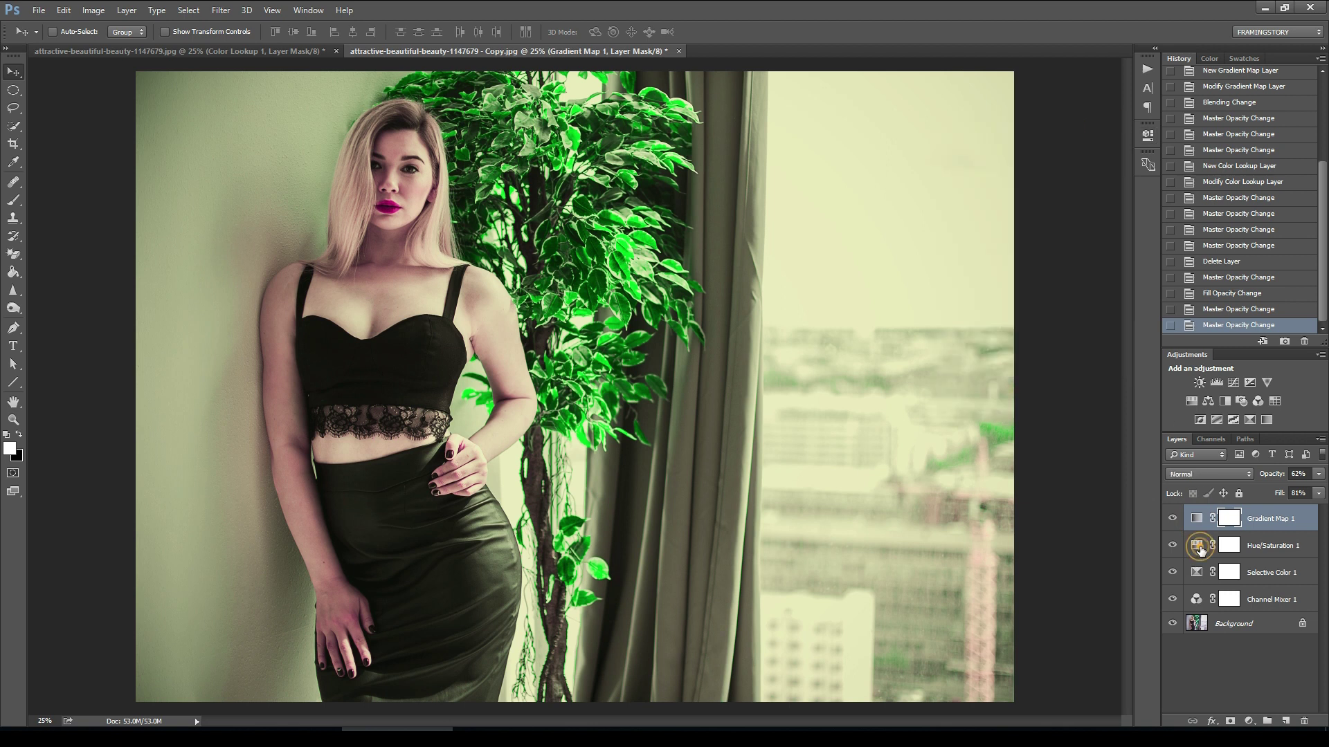
click(1201, 548)
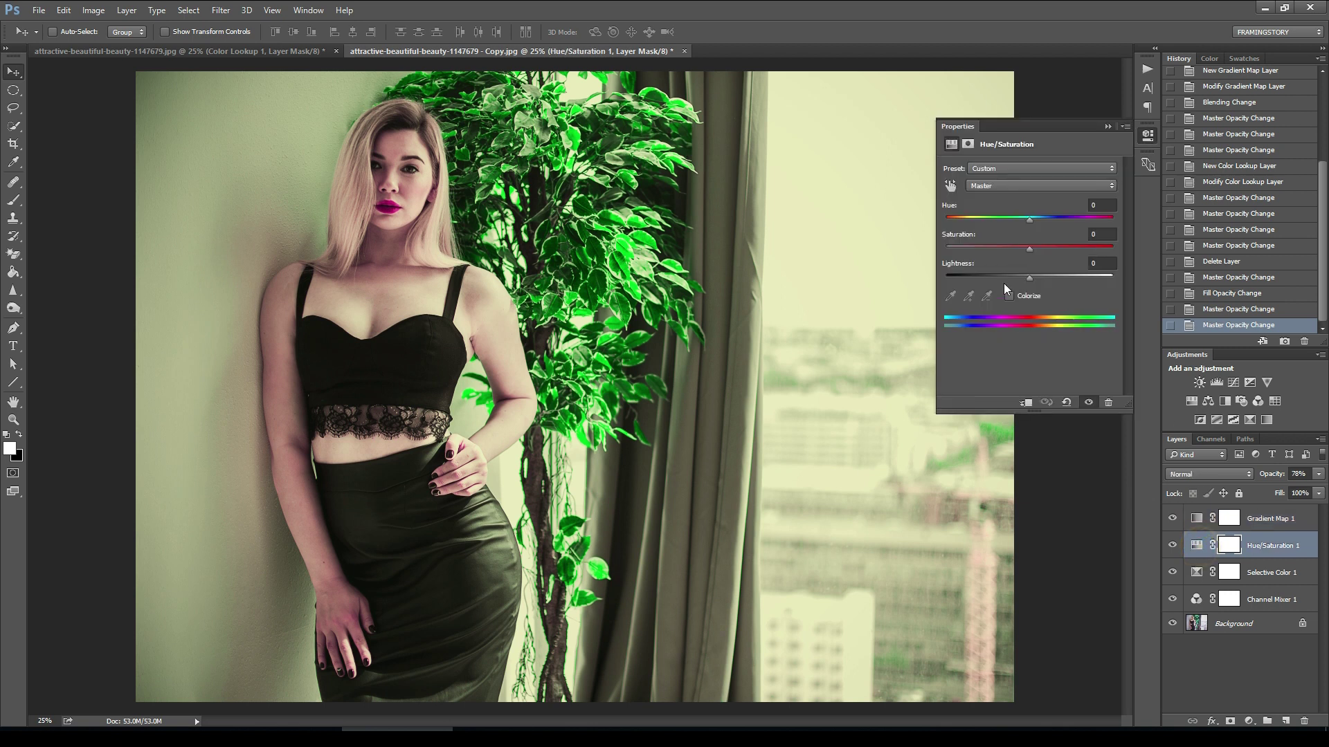
click(1107, 127)
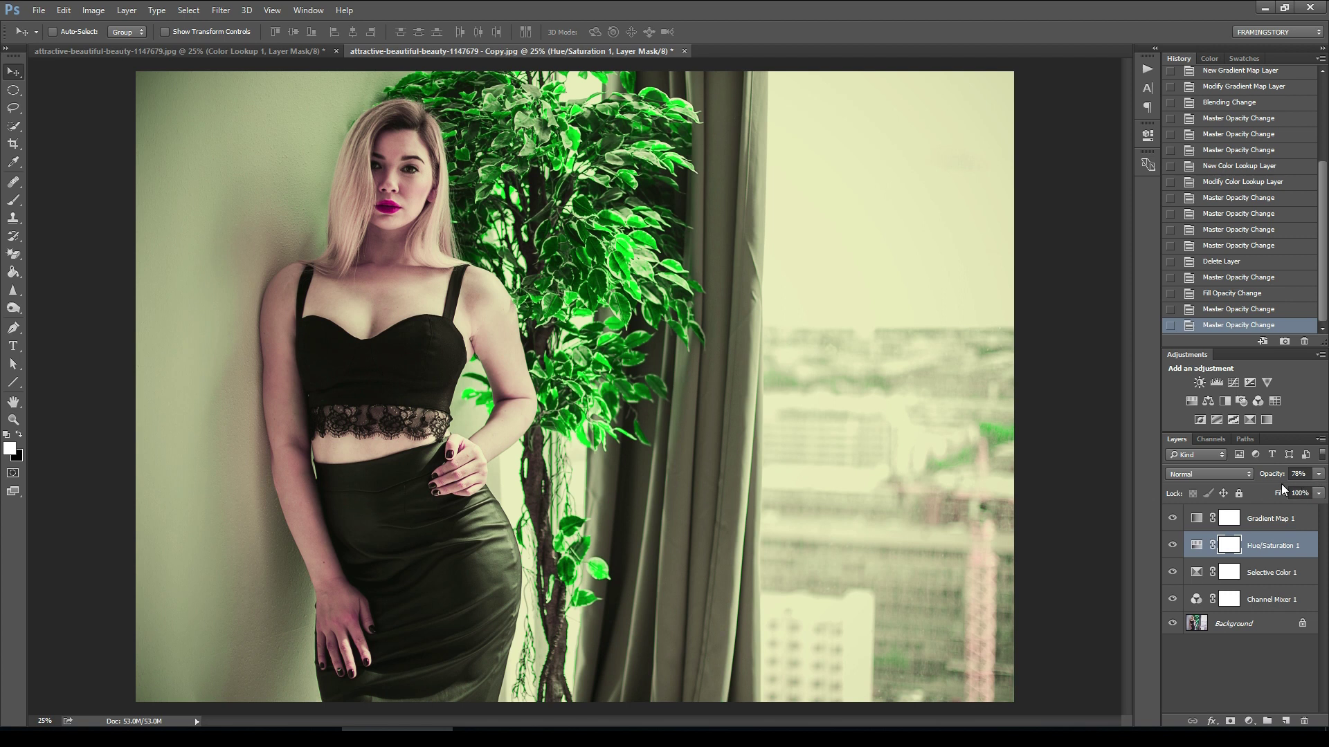
click(1147, 532)
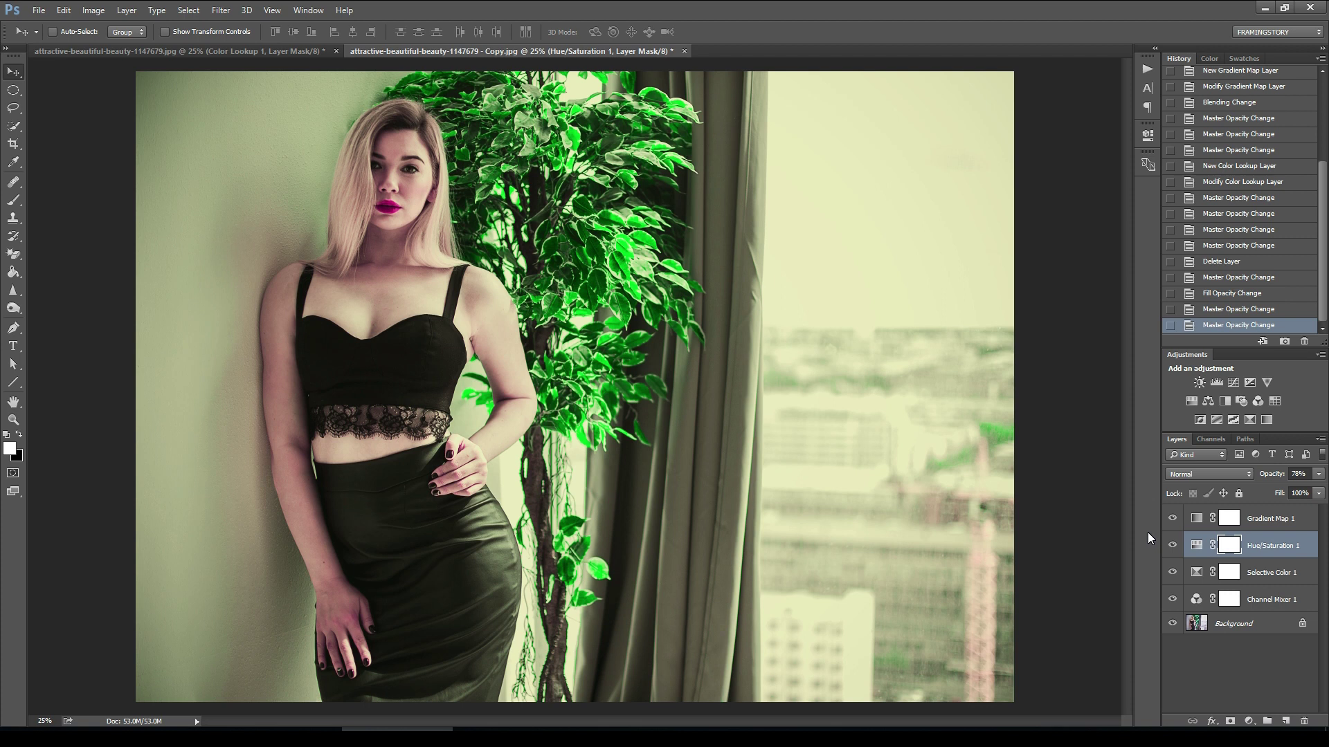